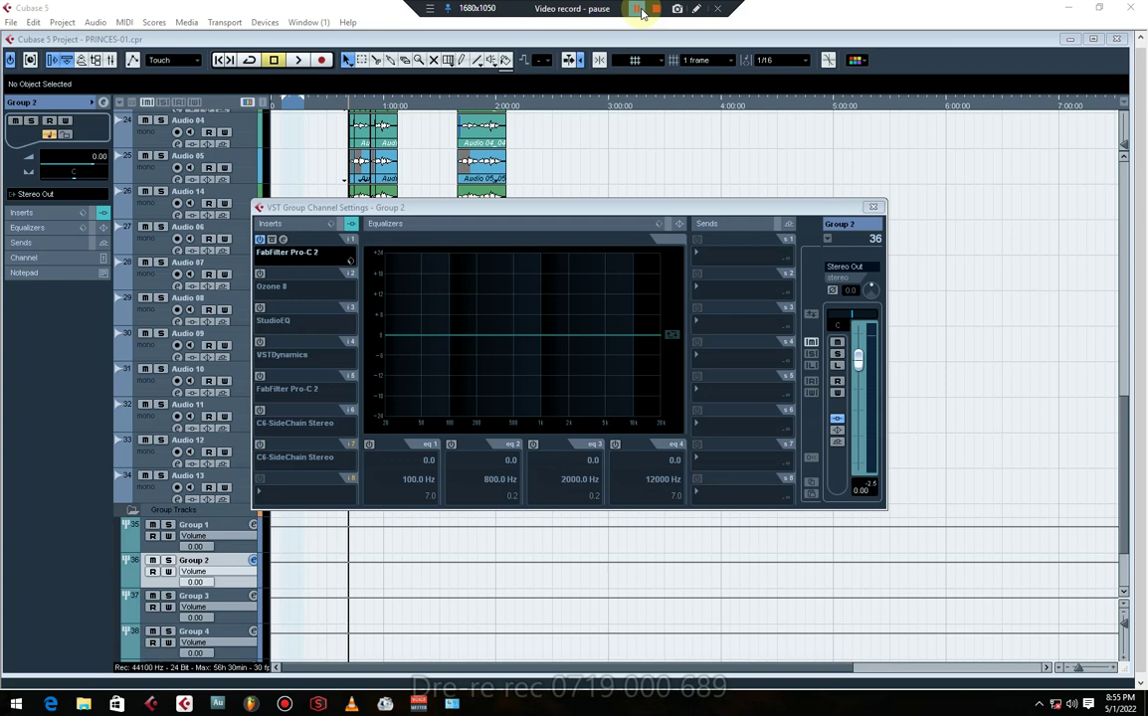
pyautogui.click(642, 10)
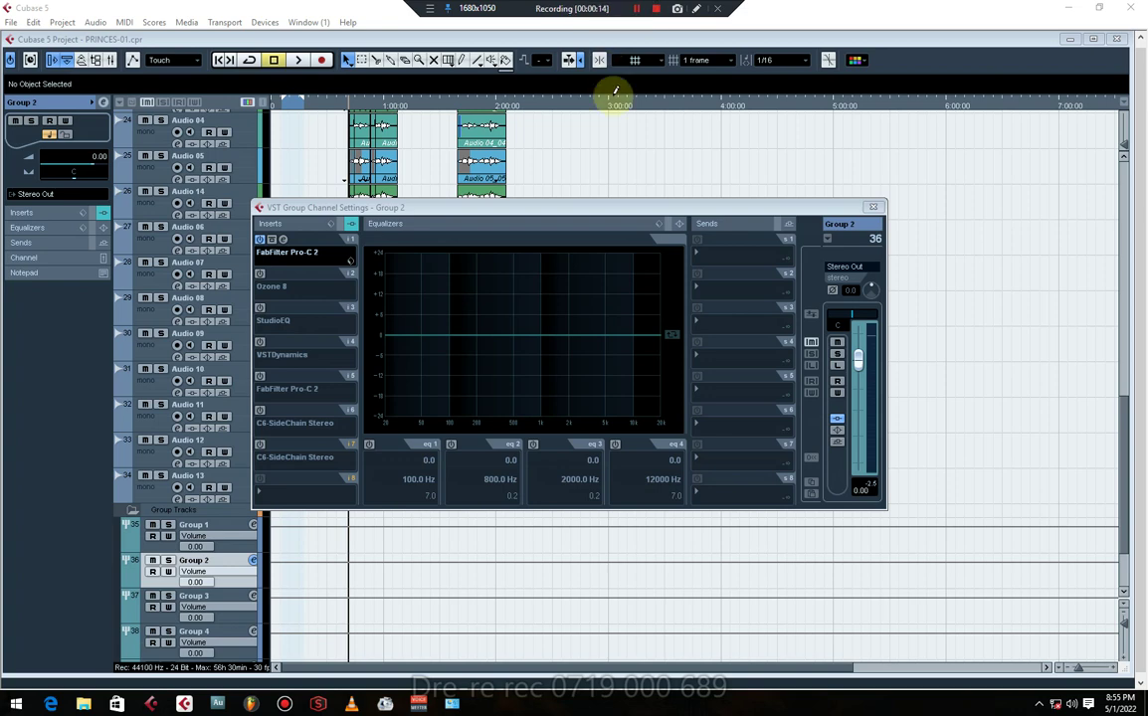
# - Switch off FabFilter Pro-C 2 in Group 2's first insert slot and replace it with the FabFilter Pro-Q 3 equalizer
pyautogui.click(264, 243)
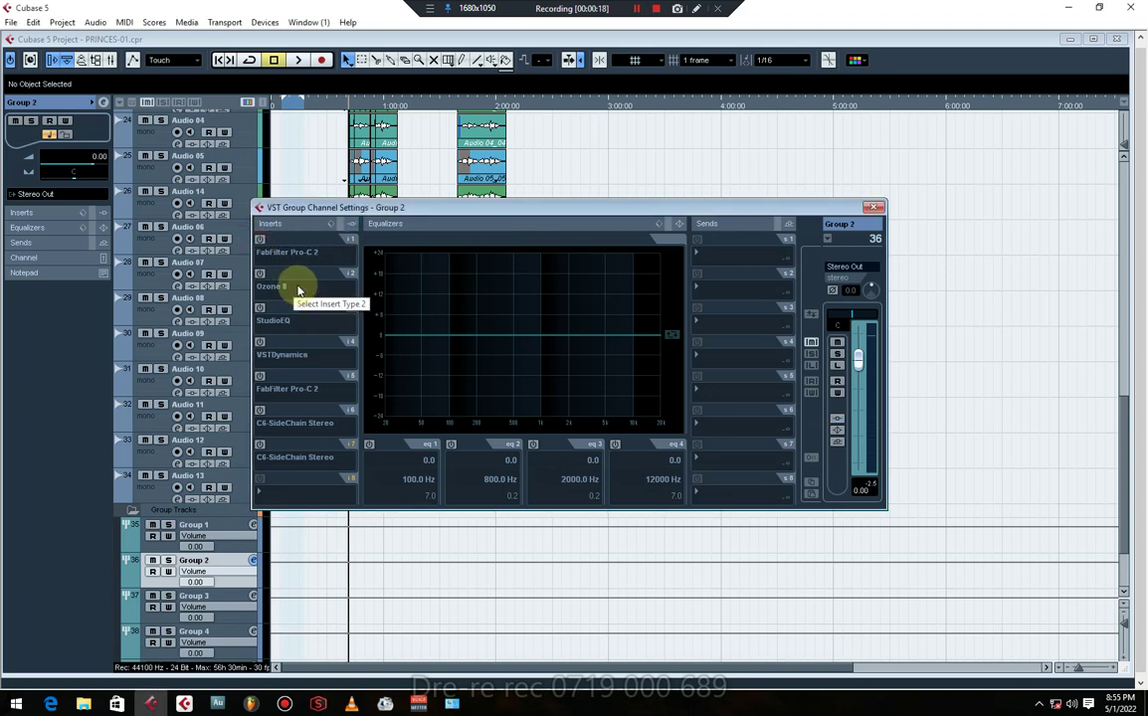
pyautogui.click(299, 255)
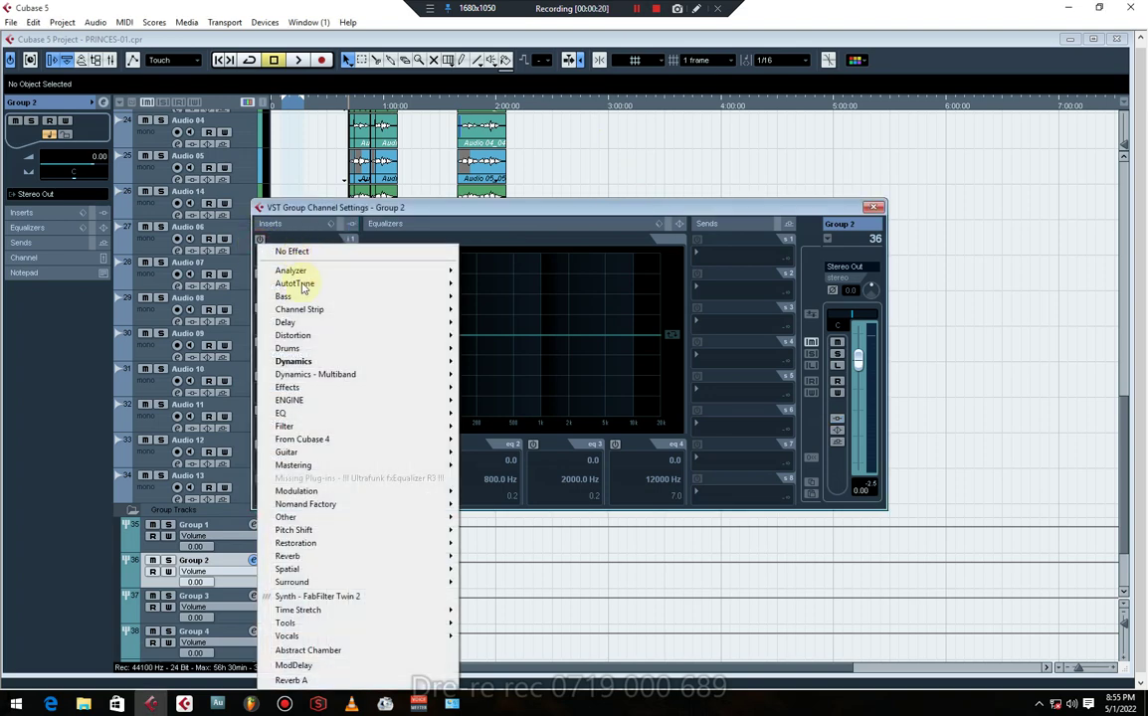
pyautogui.click(313, 364)
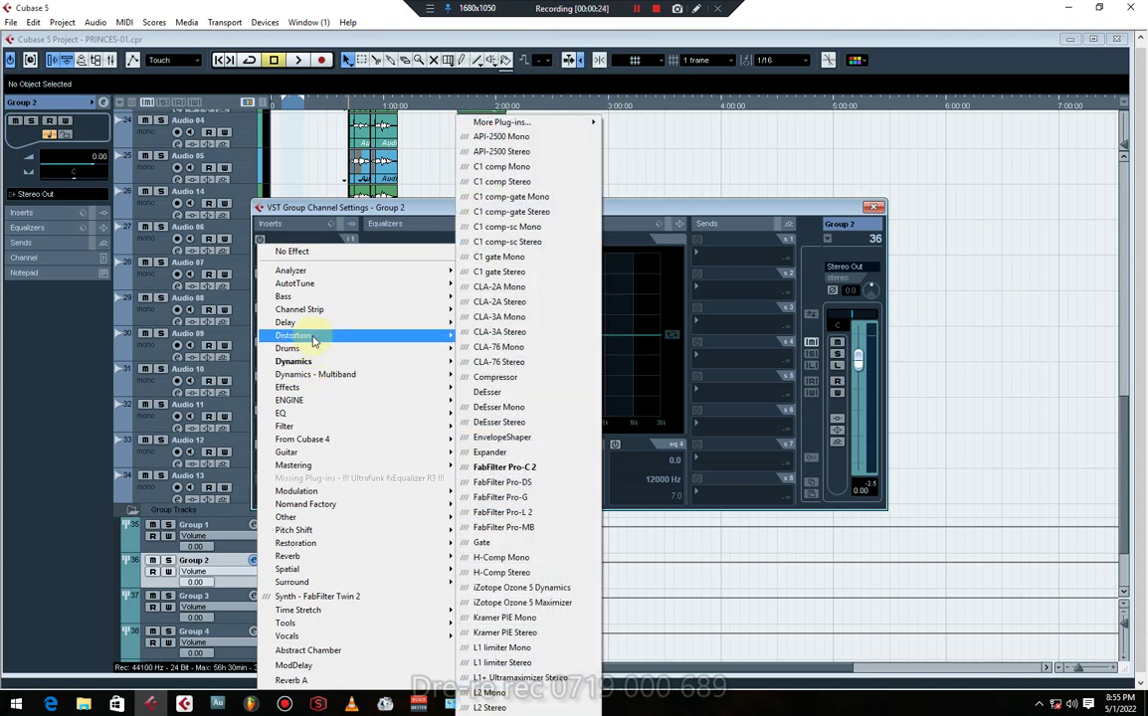
pyautogui.moveTo(346, 399)
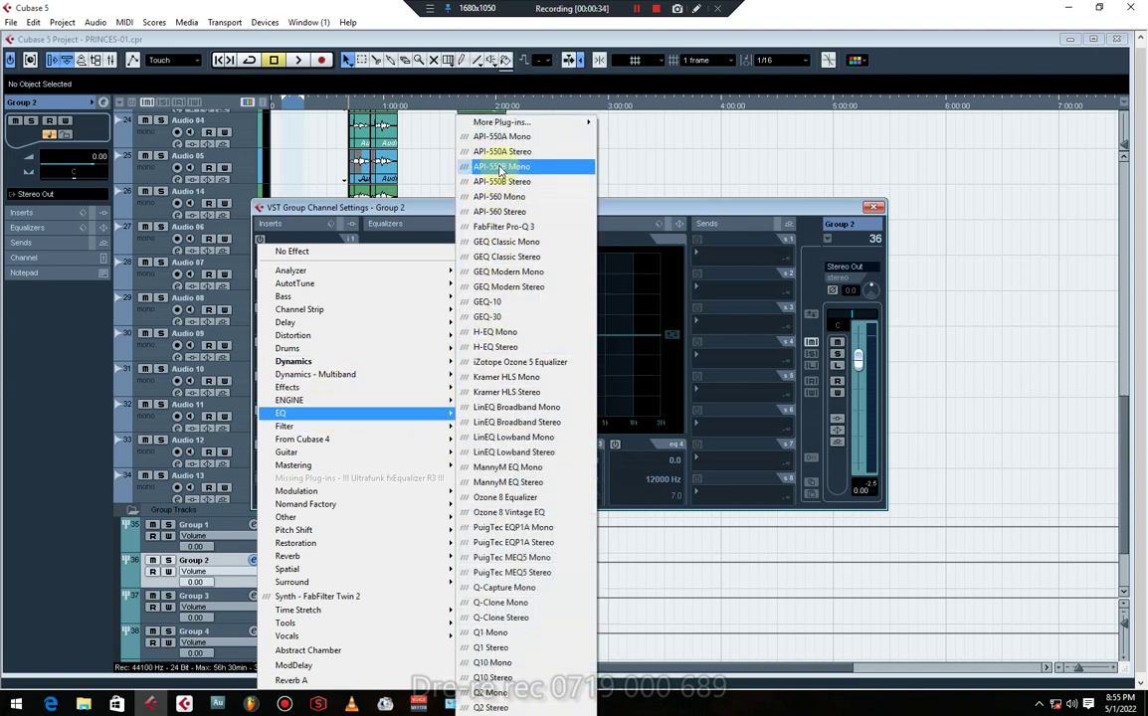
pyautogui.click(508, 234)
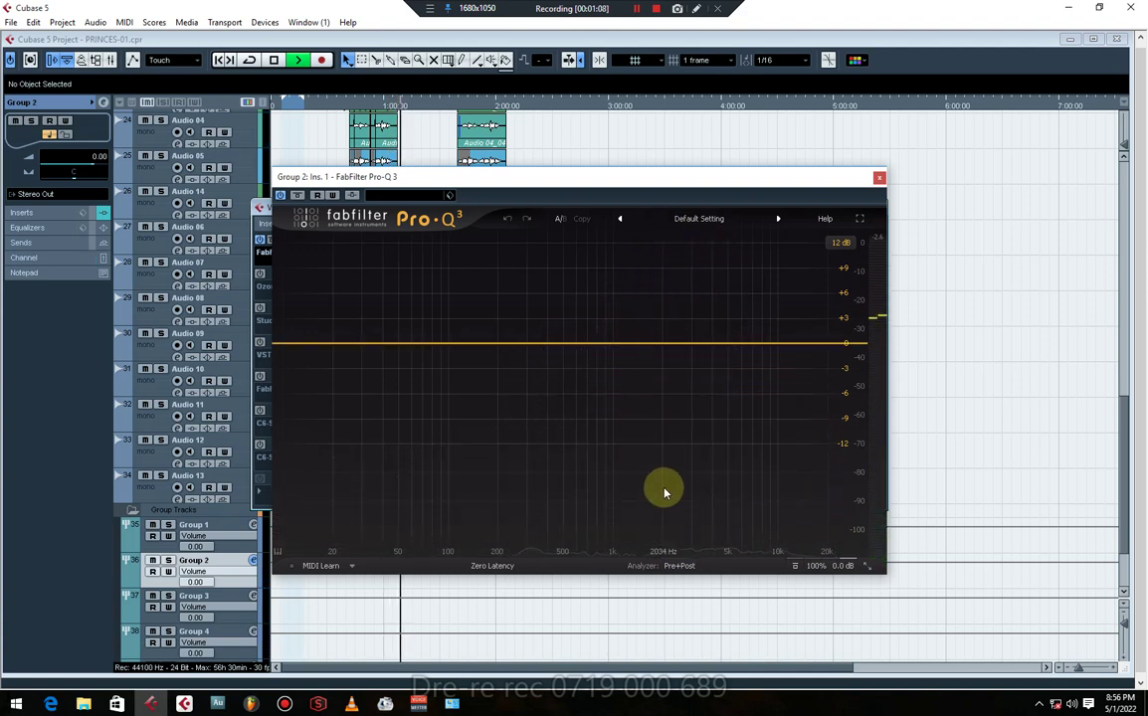
# - Pull the spectrum peak near 3 kHz down by about 4.8 dB during playback, and set the EQ display range to 30 dB
pyautogui.press('space')
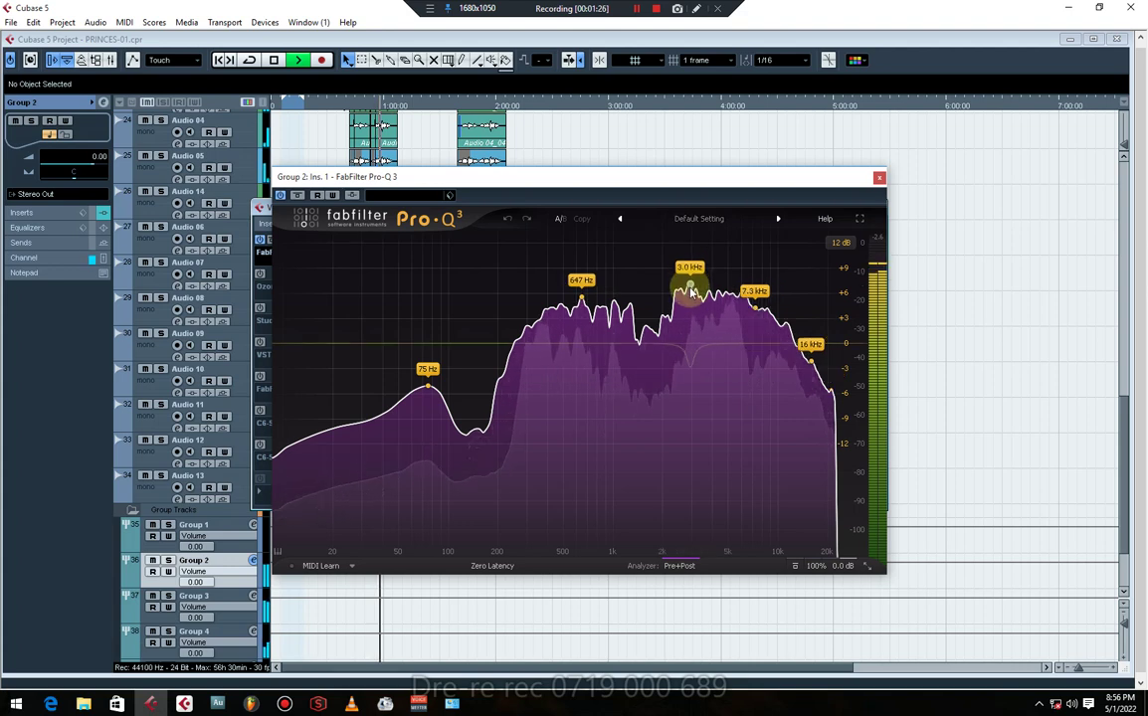
pyautogui.moveTo(692, 287); pyautogui.dragTo(693, 295)
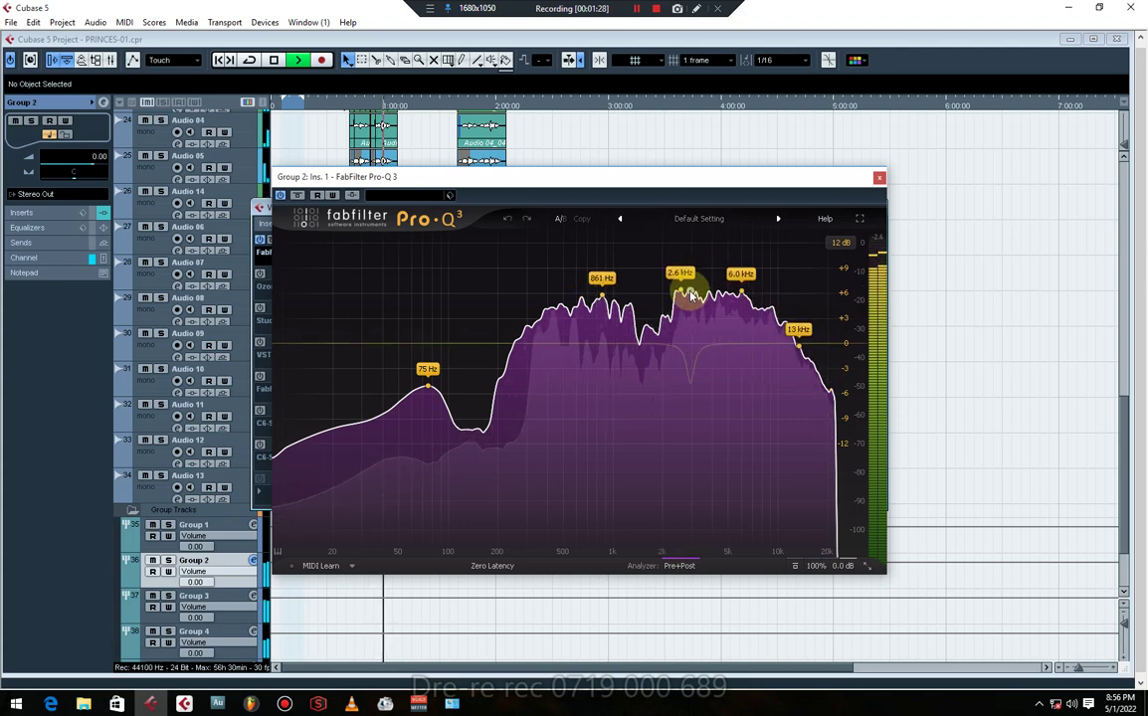
pyautogui.press('space')
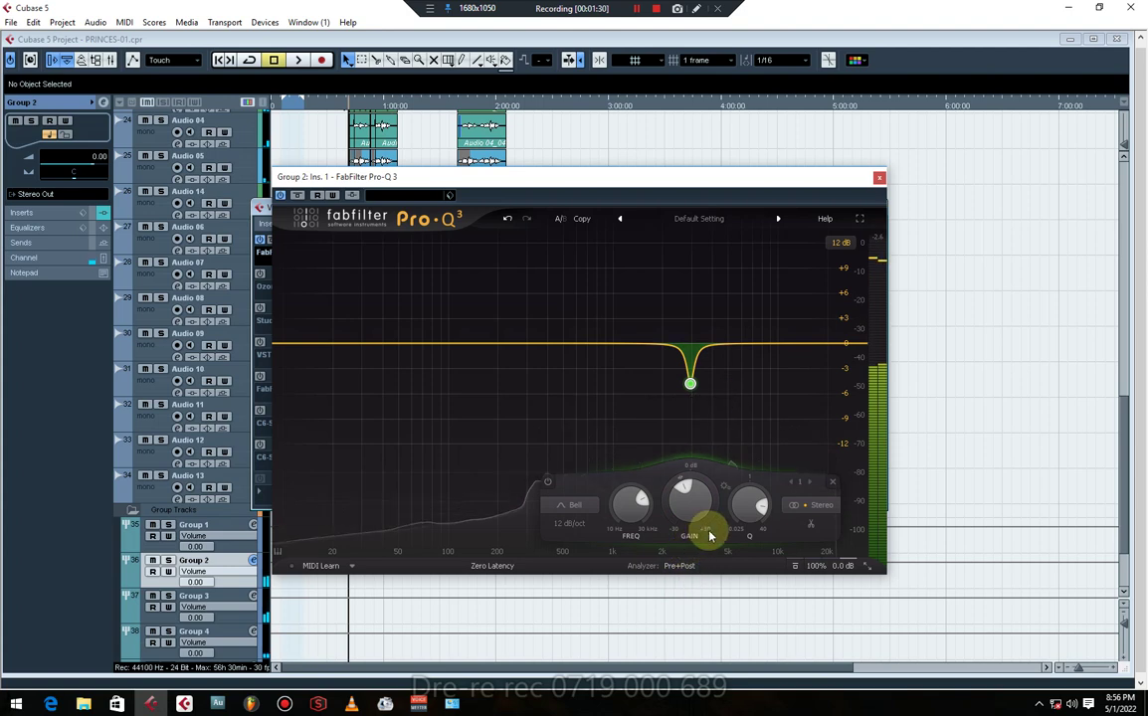
pyautogui.click(842, 244)
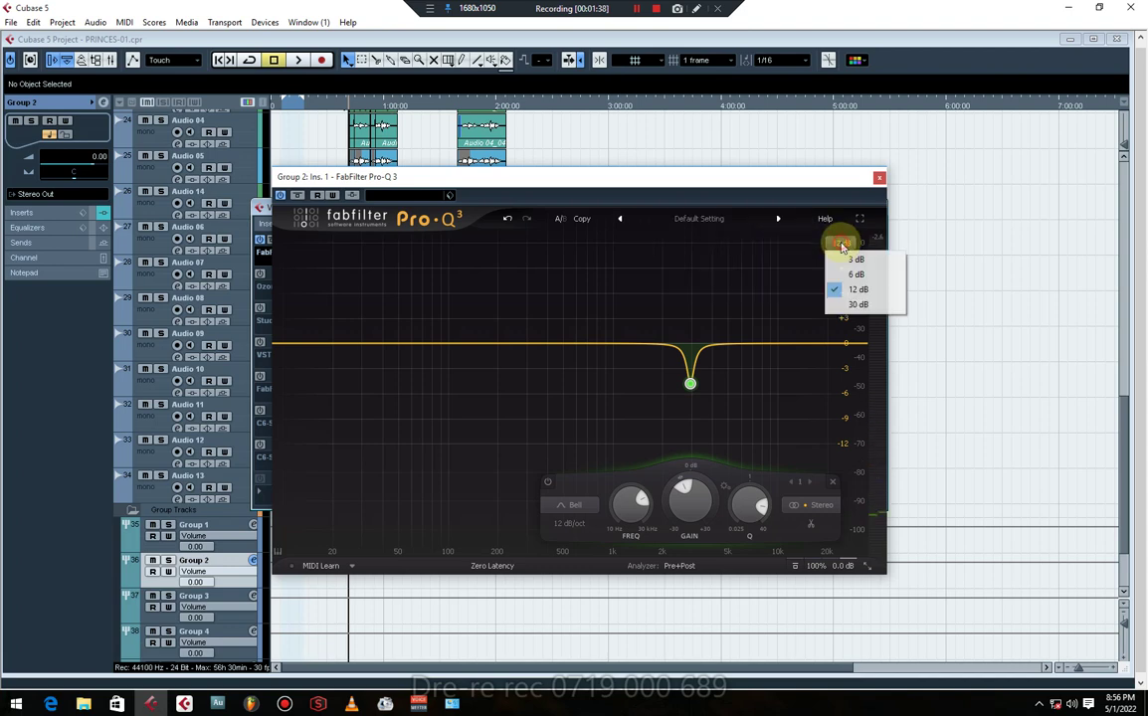
pyautogui.click(858, 305)
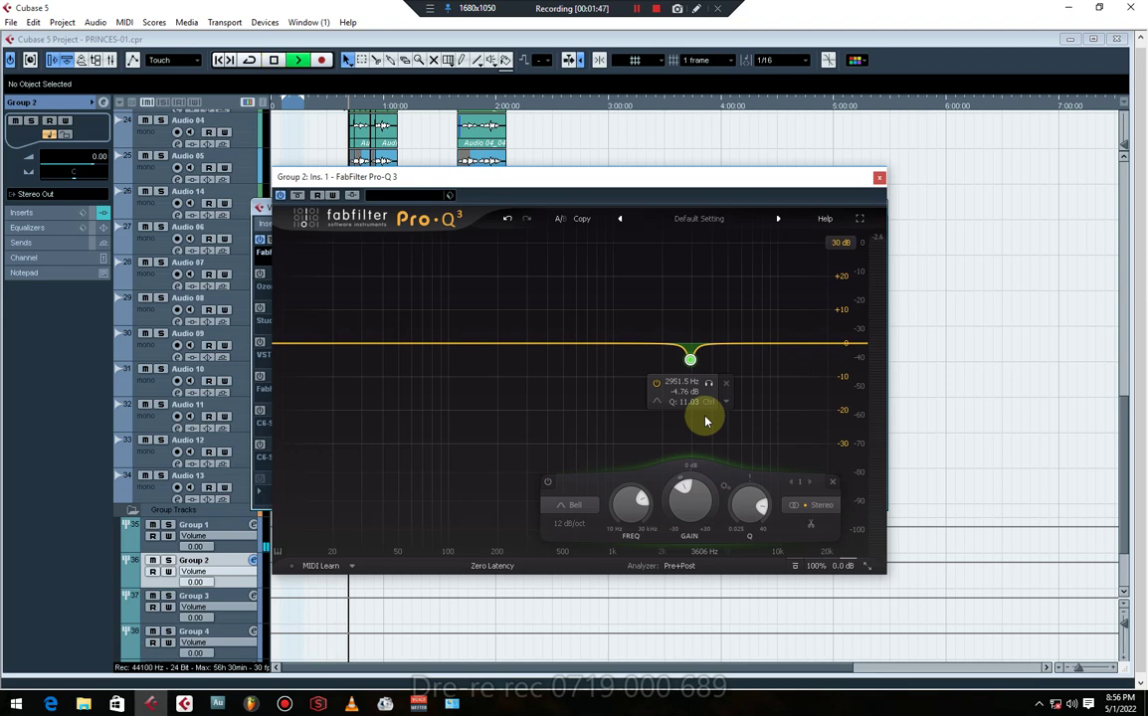
# - Audition the cut near 3 kHz and widen its bell band to a Q of about 3.36
pyautogui.press('space')
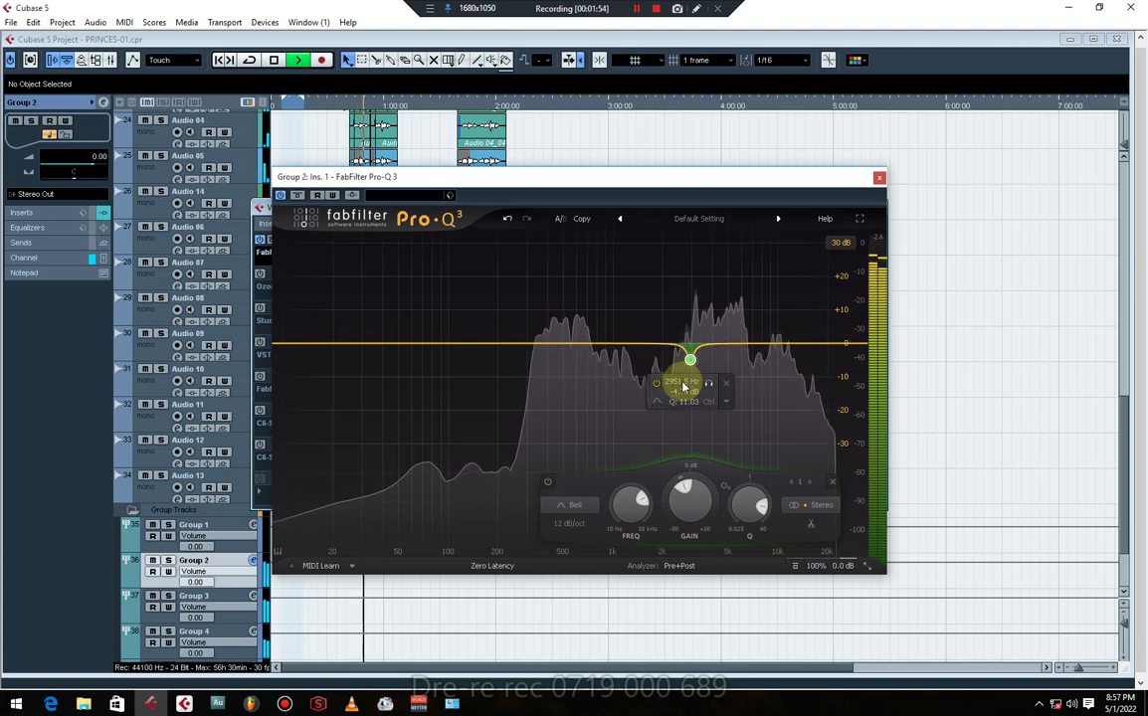
pyautogui.press('space')
pyautogui.doubleClick(681, 383)
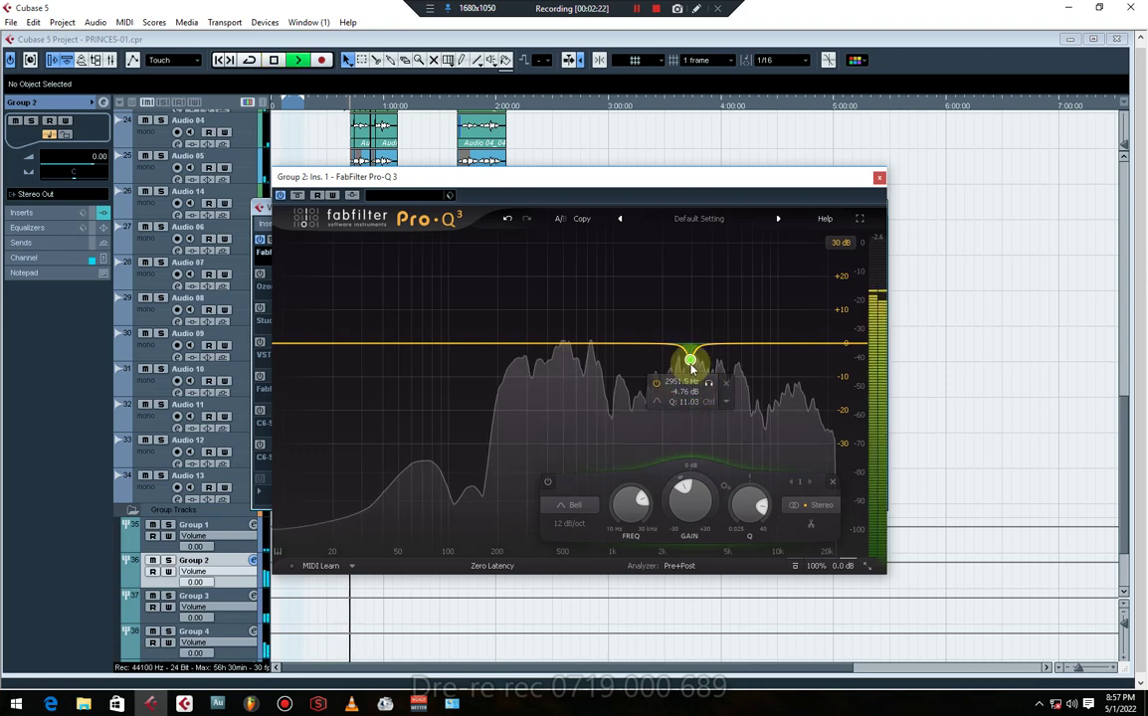
pyautogui.press('space')
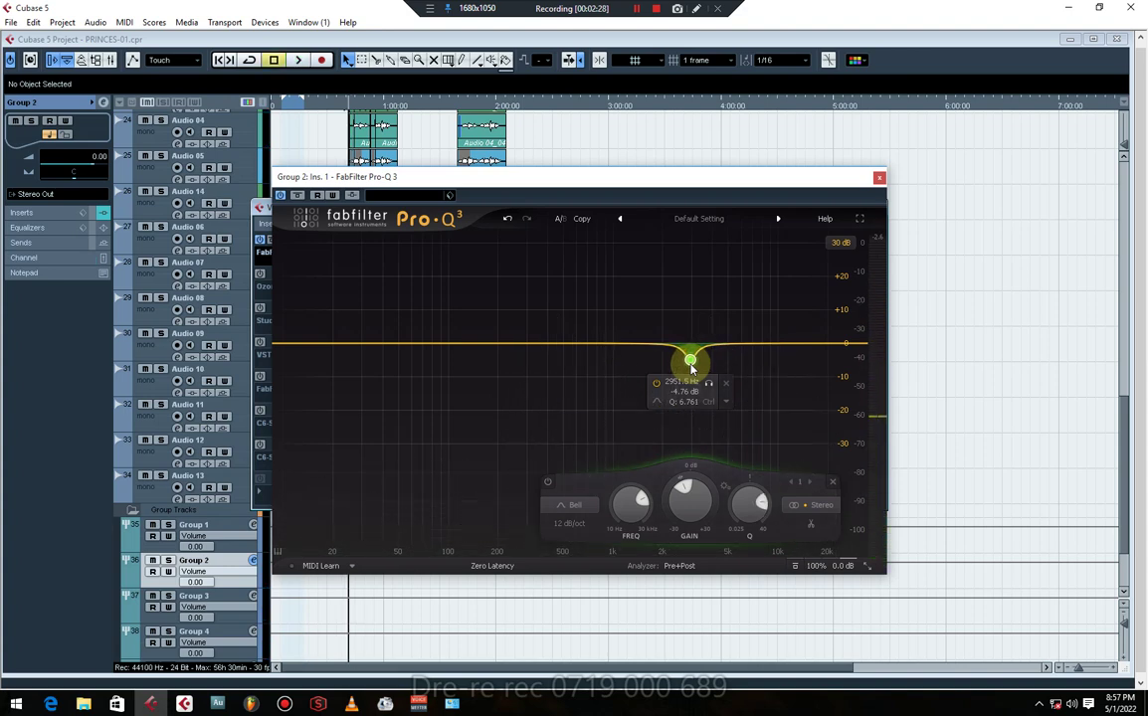
pyautogui.scroll(-1, 754, 513)
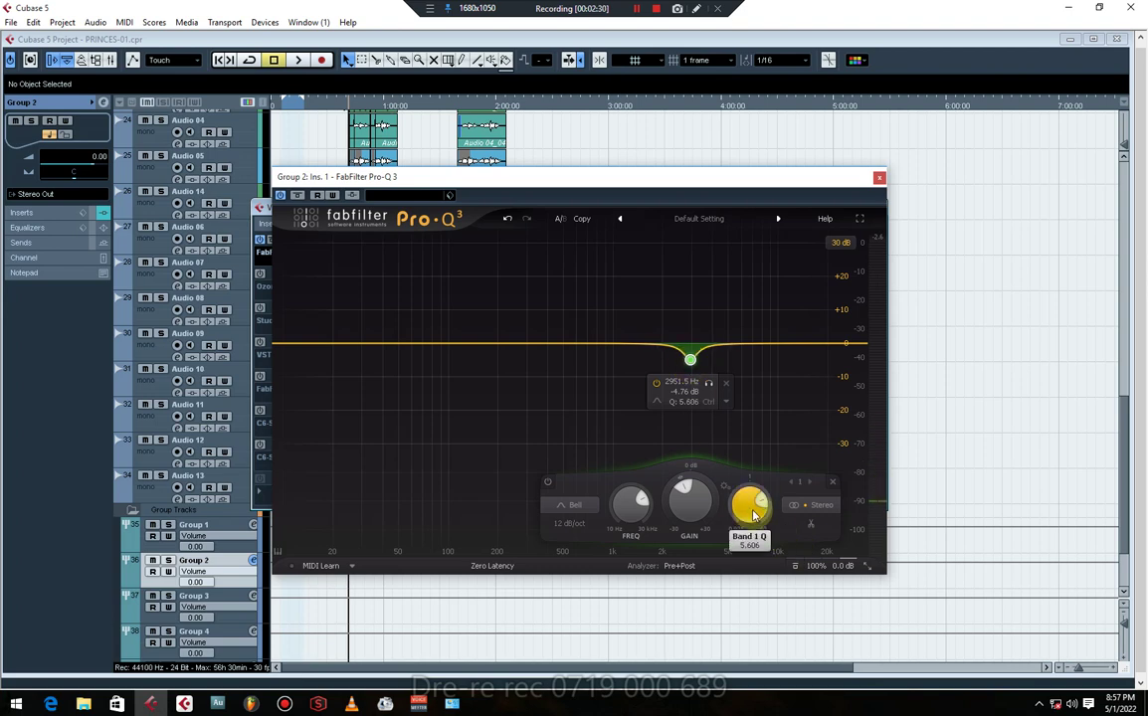
pyautogui.scroll(-8, 744, 523)
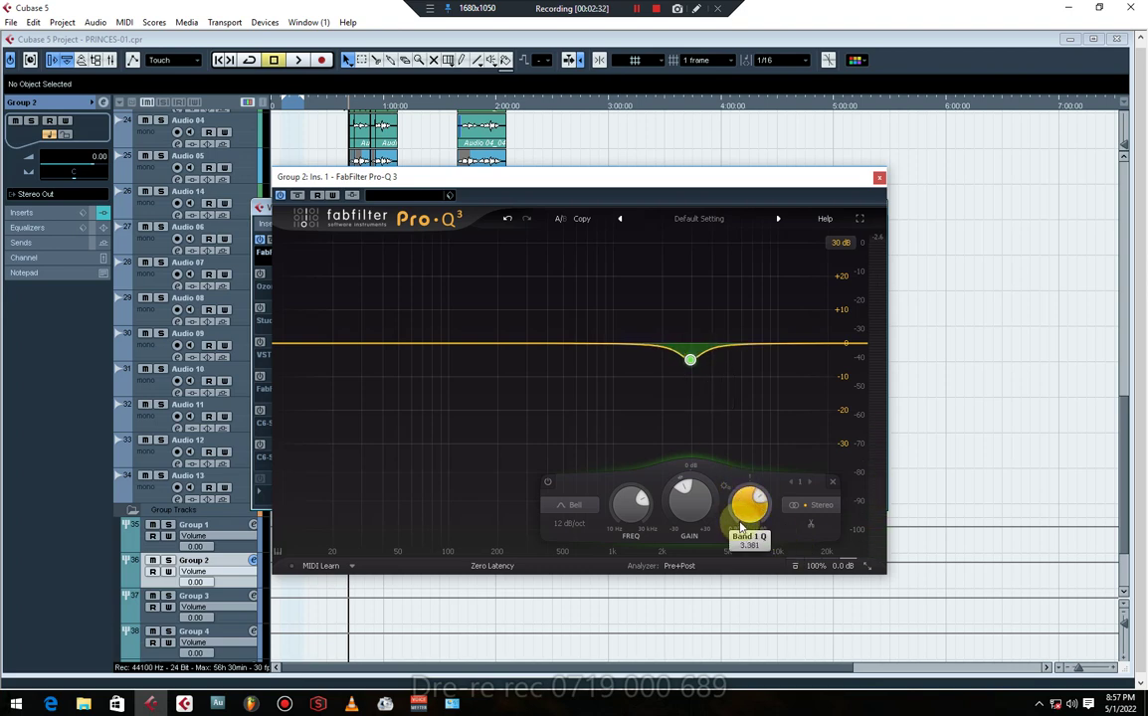
# - Solo Group 2 during playback and toggle the Pro-Q 3 insert off and on to compare the sound
pyautogui.press('space')
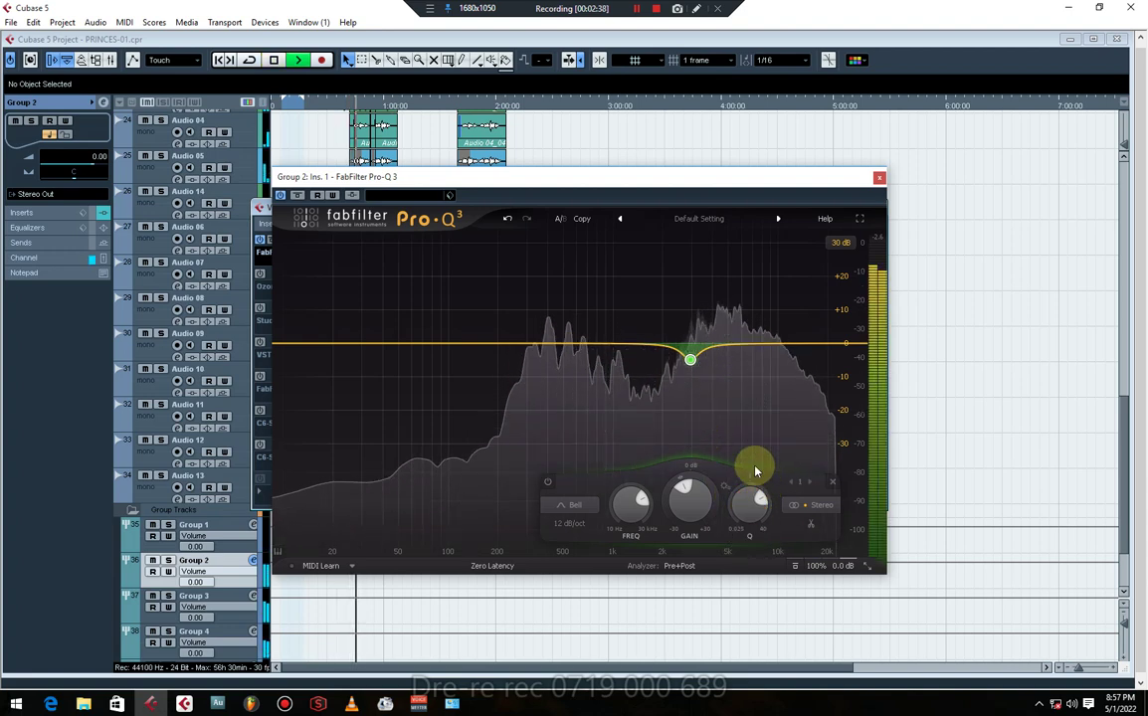
pyautogui.click(168, 560)
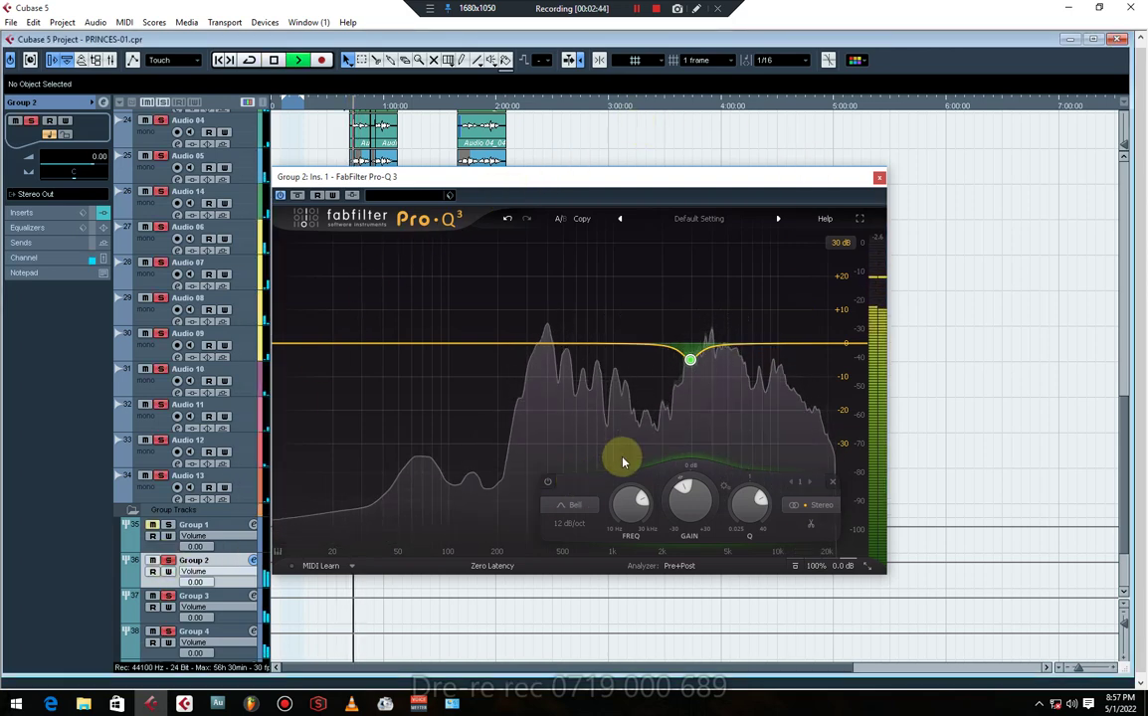
pyautogui.click(281, 196)
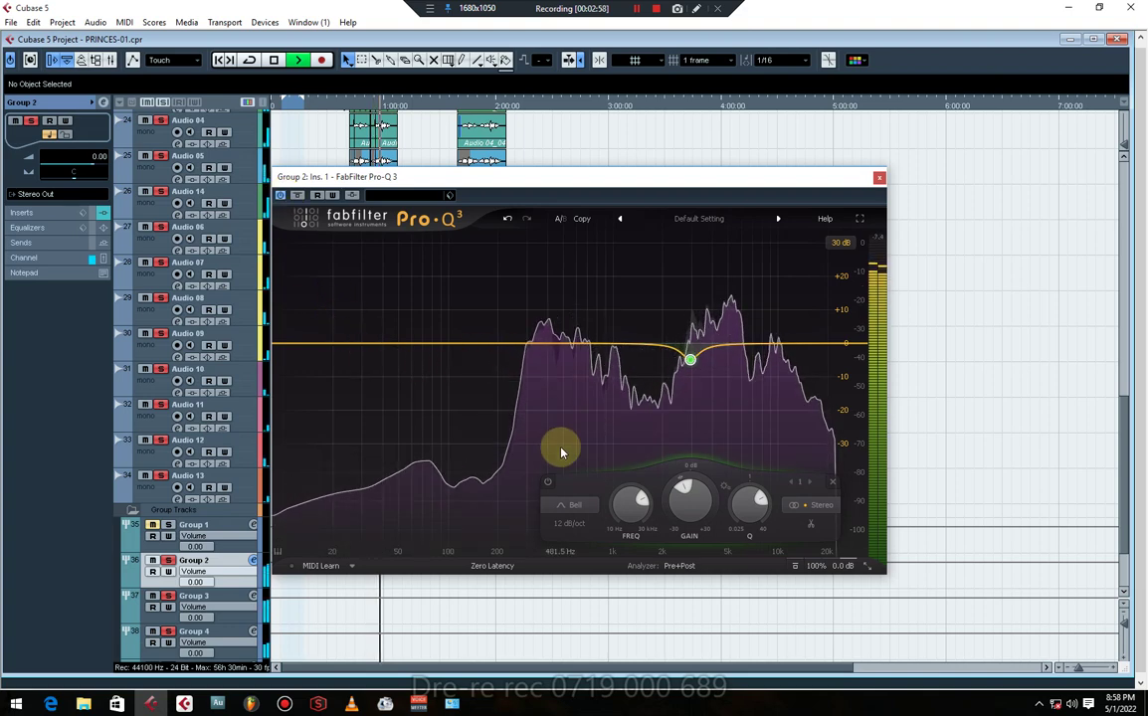
pyautogui.press('space')
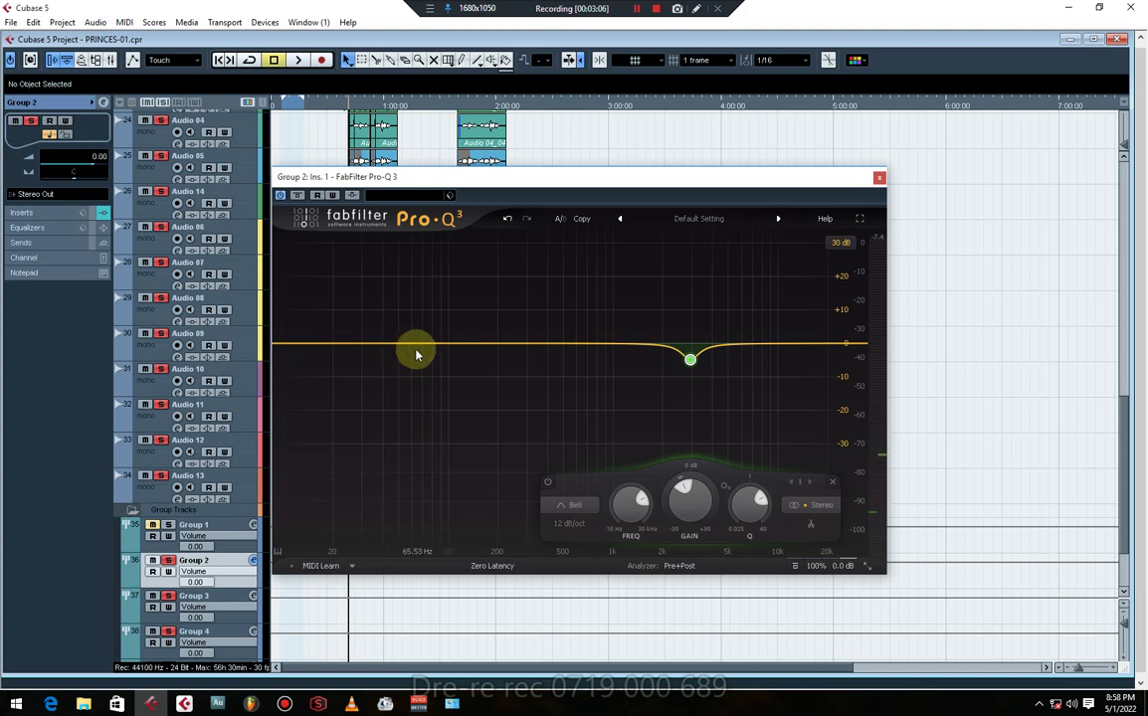
# - Add a low-cut band with a Brickwall slope at the bottom of the spectrum, cutting just below 20 Hz
pyautogui.press('space')
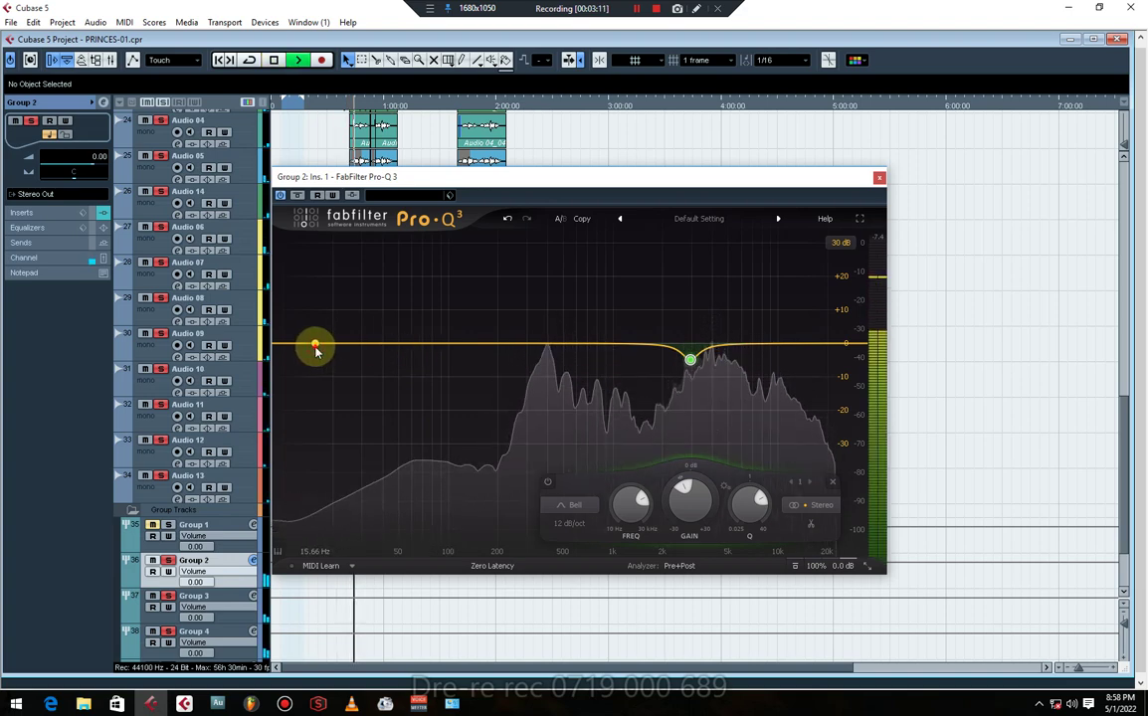
pyautogui.click(320, 346)
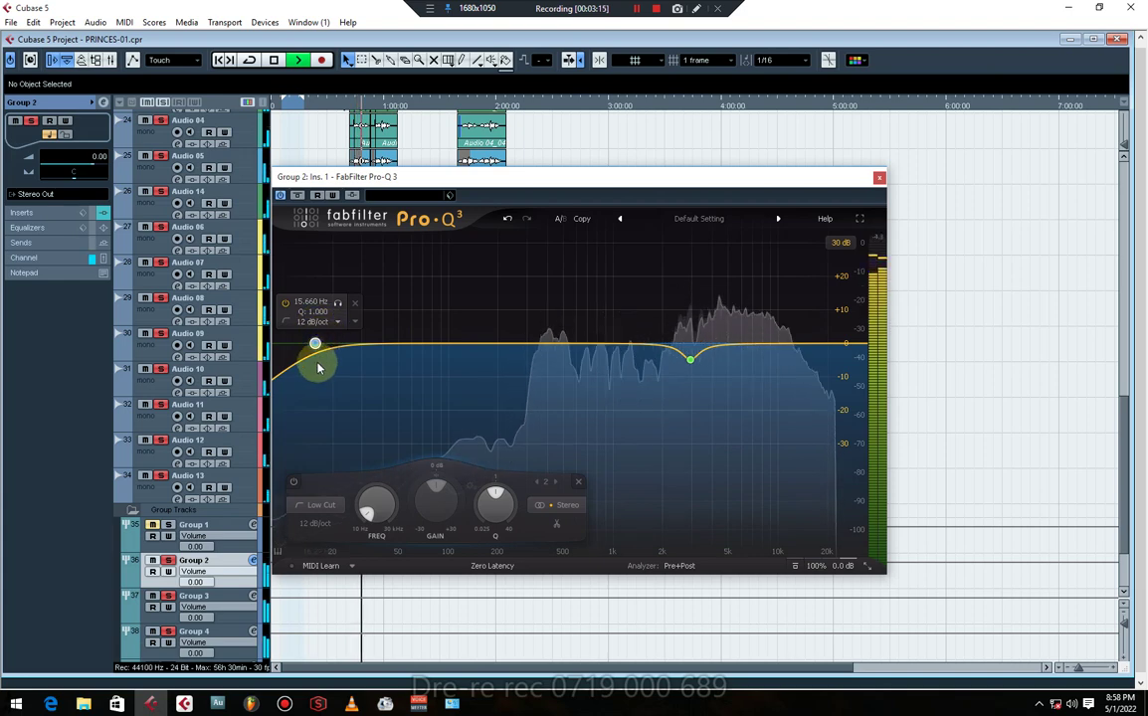
pyautogui.press('space')
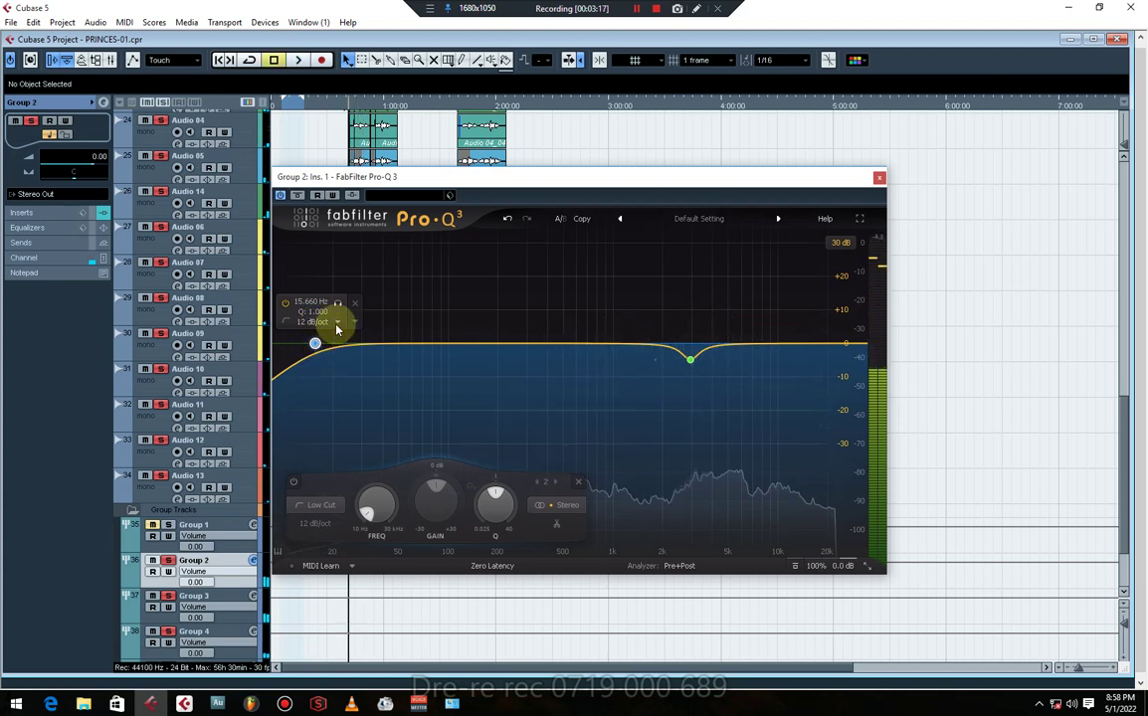
pyautogui.click(314, 323)
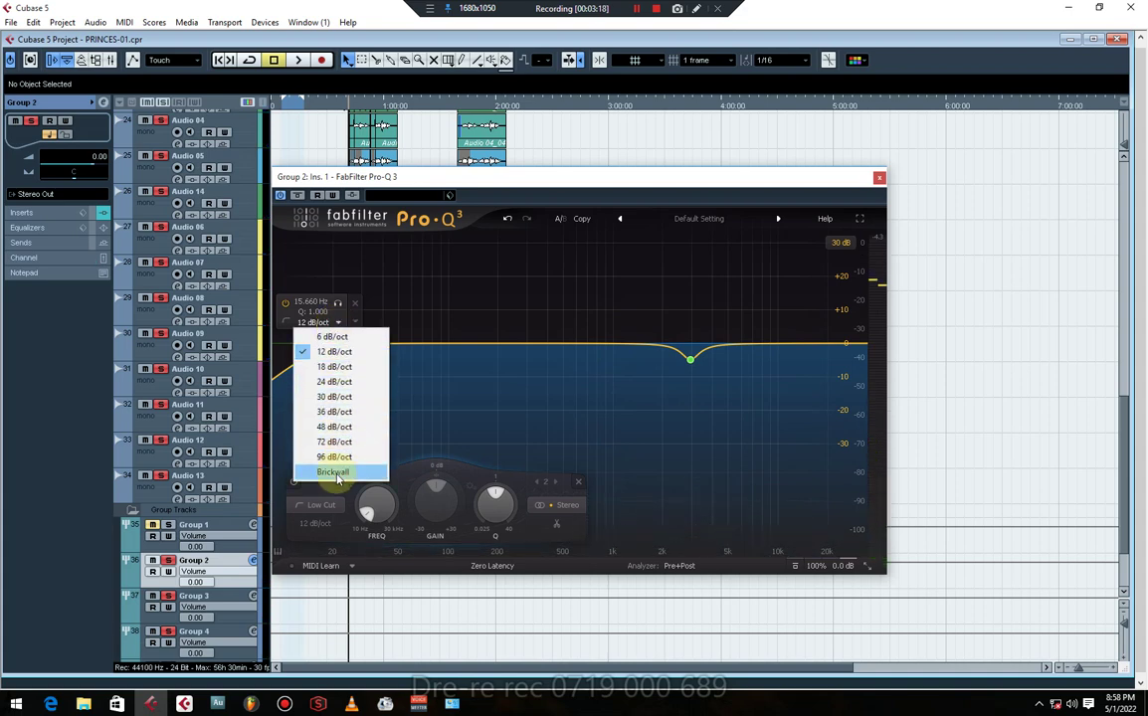
pyautogui.click(336, 473)
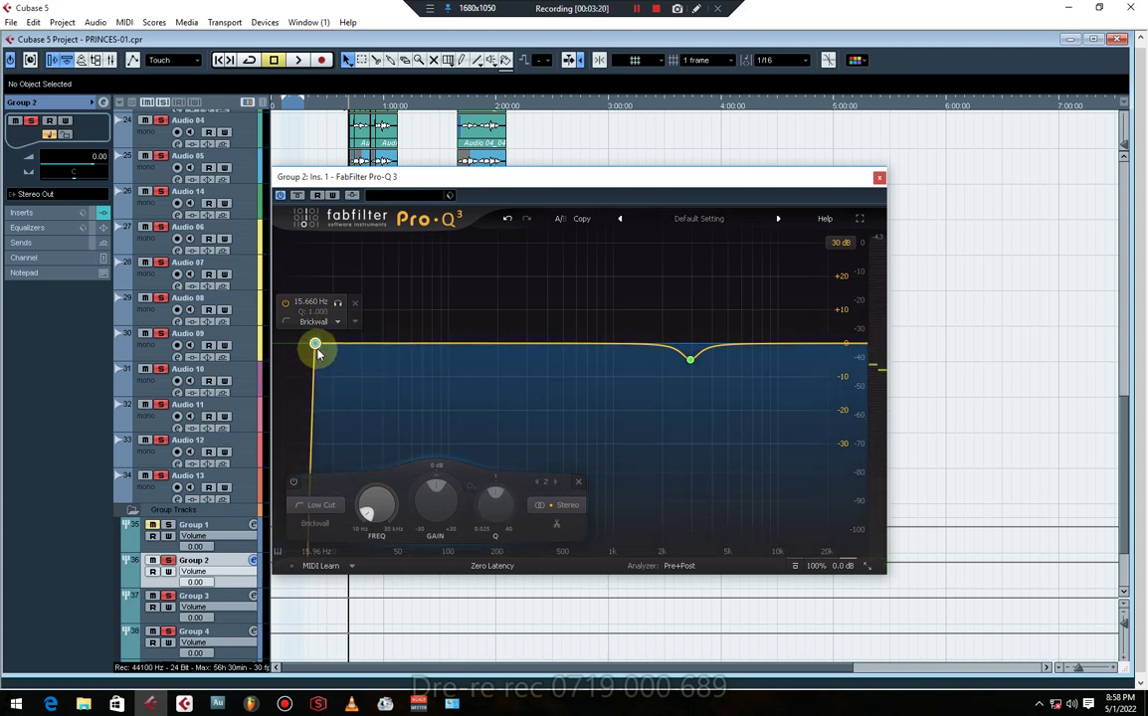
pyautogui.moveTo(319, 350); pyautogui.dragTo(335, 350)
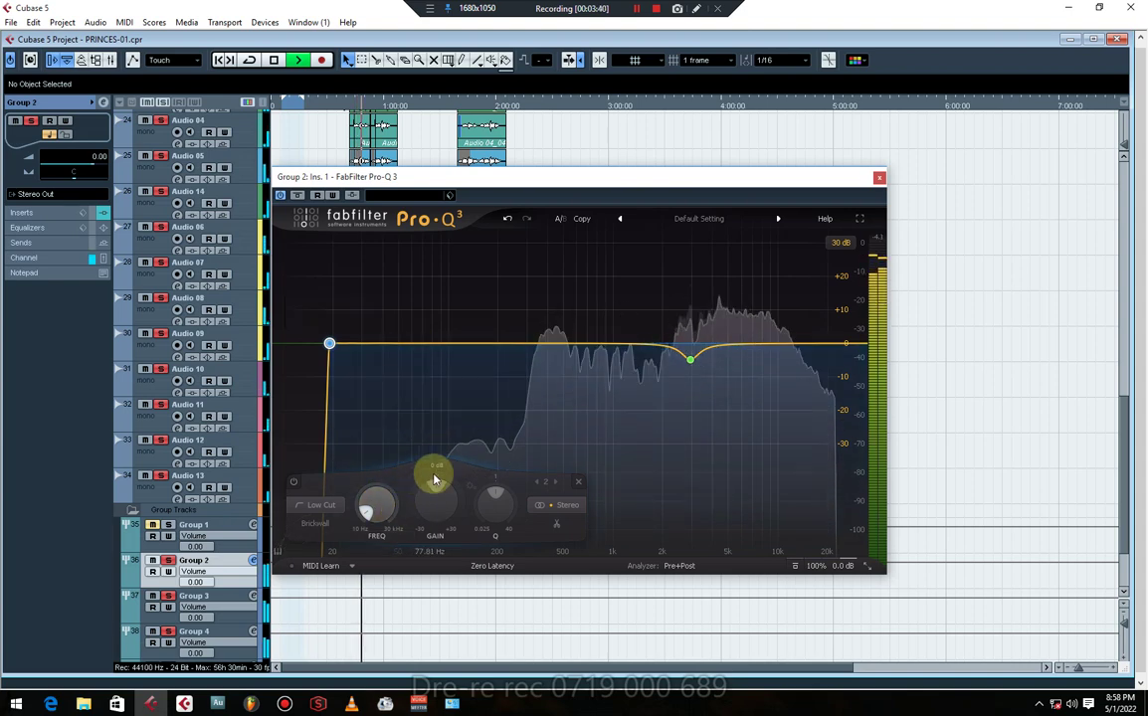
# - Add a bell cut at about 58 Hz with about -5.7 dB gain and a Q of about 1.24
pyautogui.moveTo(419, 455)
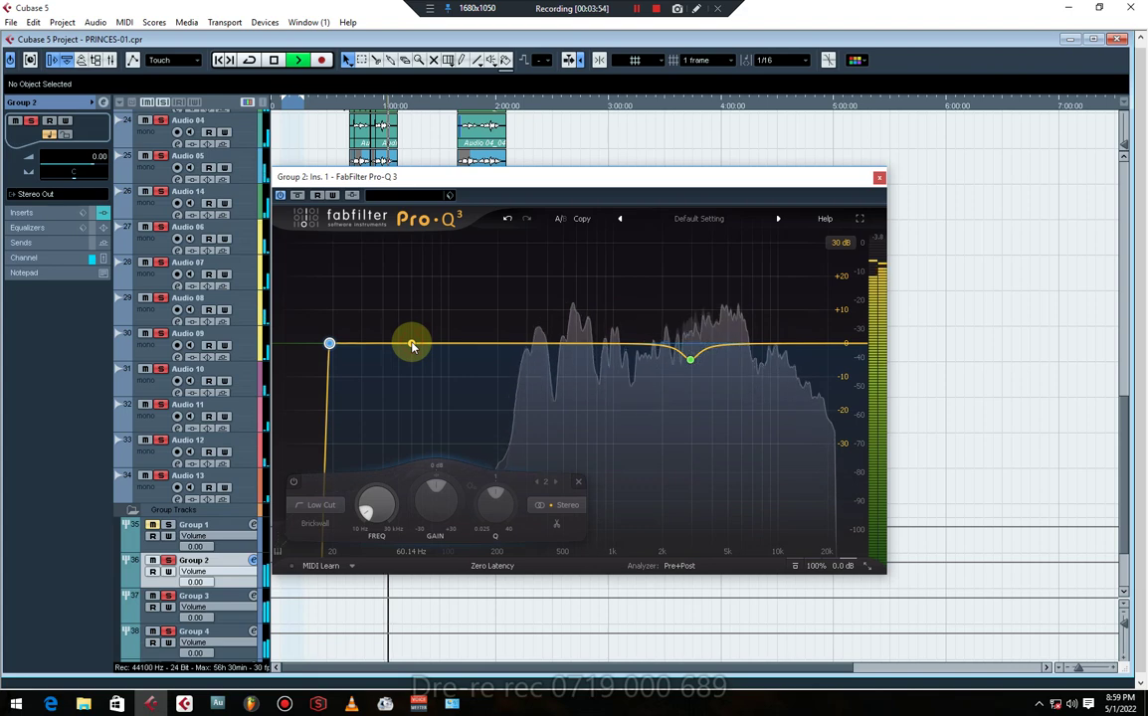
pyautogui.moveTo(412, 346); pyautogui.dragTo(411, 365)
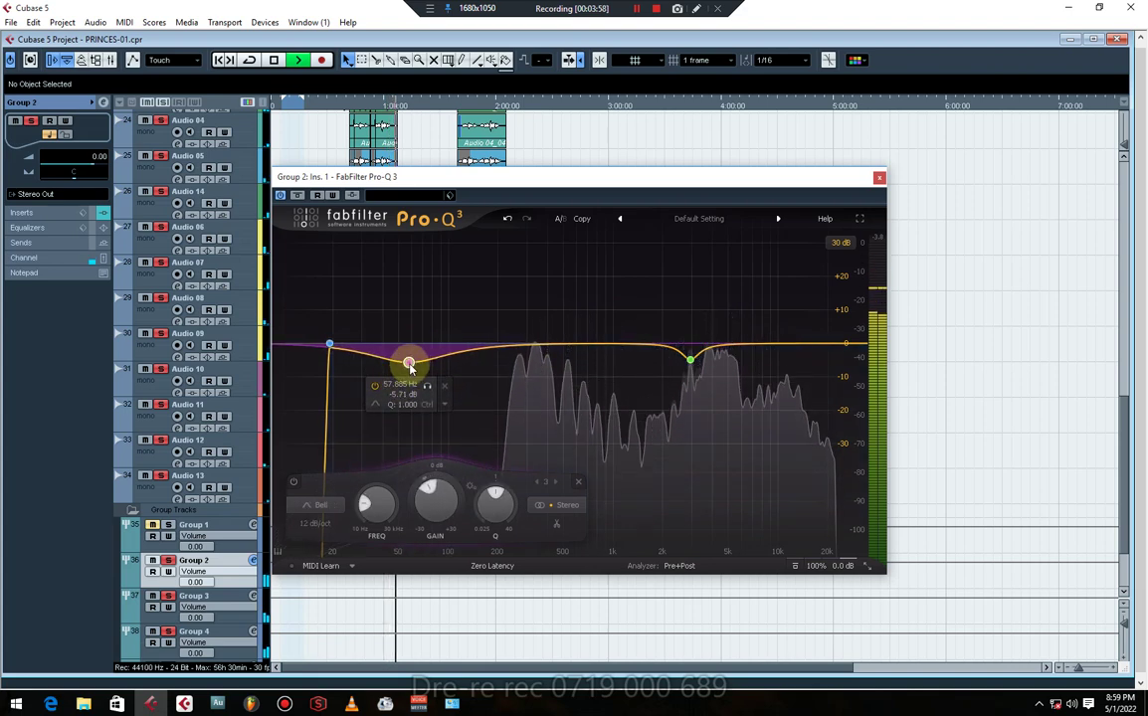
pyautogui.scroll(2, 409, 366)
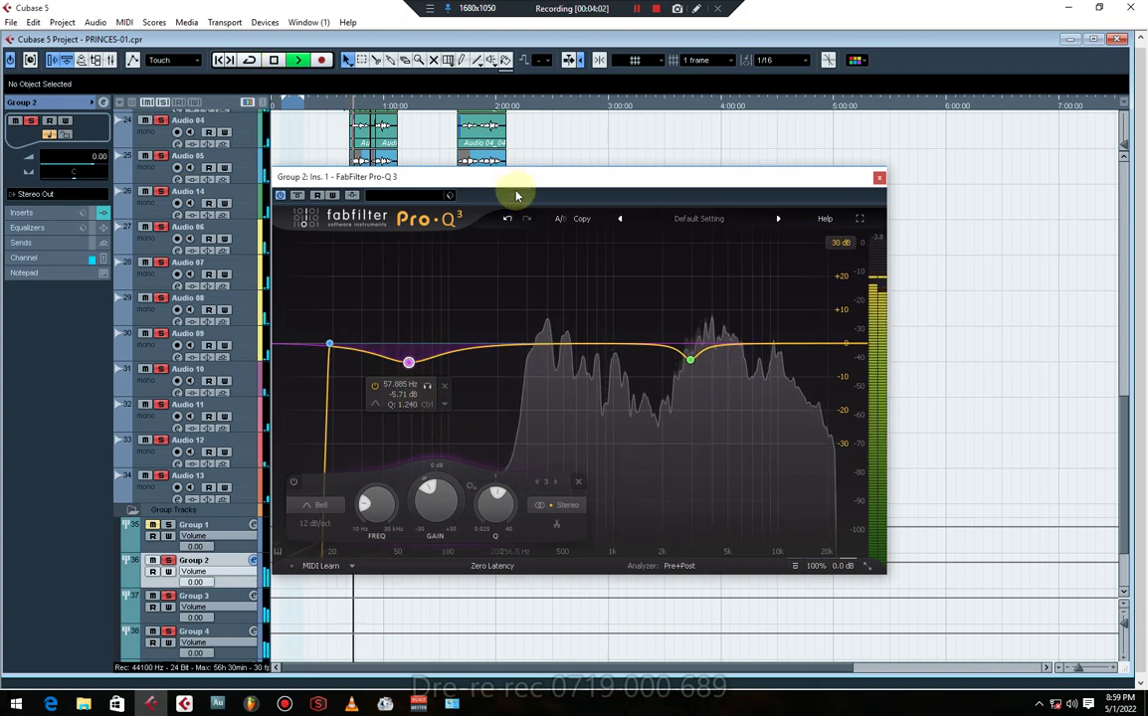
pyautogui.moveTo(519, 182); pyautogui.dragTo(508, 171)
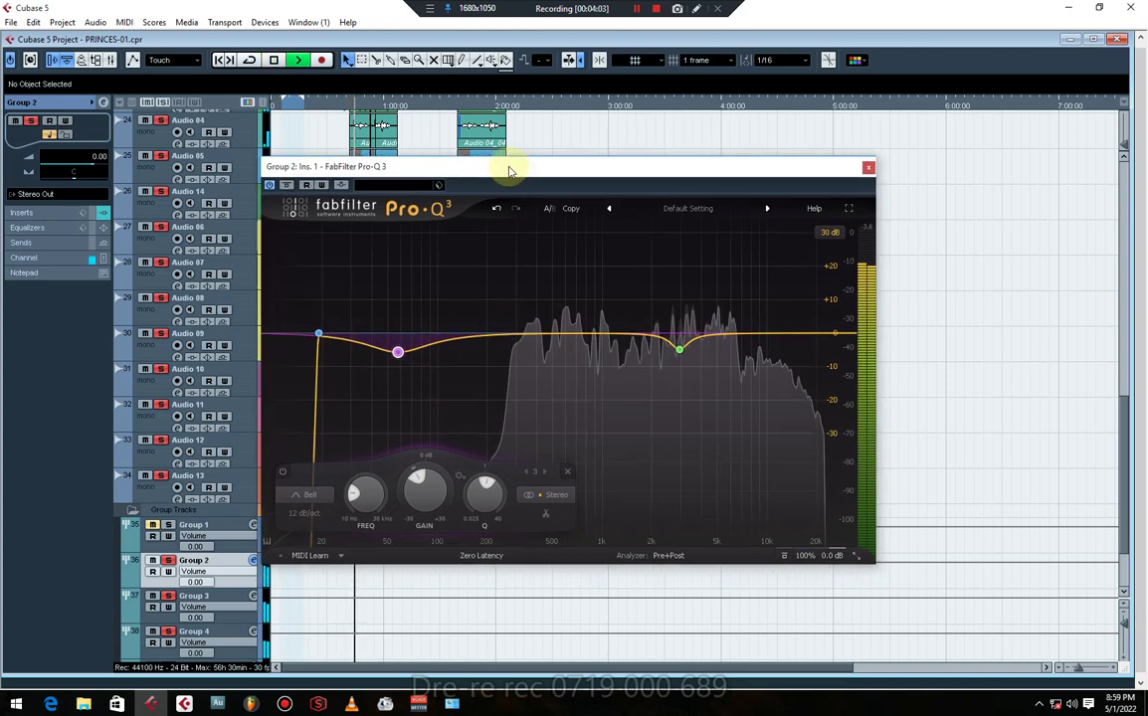
# - Set the low bell band's frequency to 75 Hz and audition the result
pyautogui.click(679, 353)
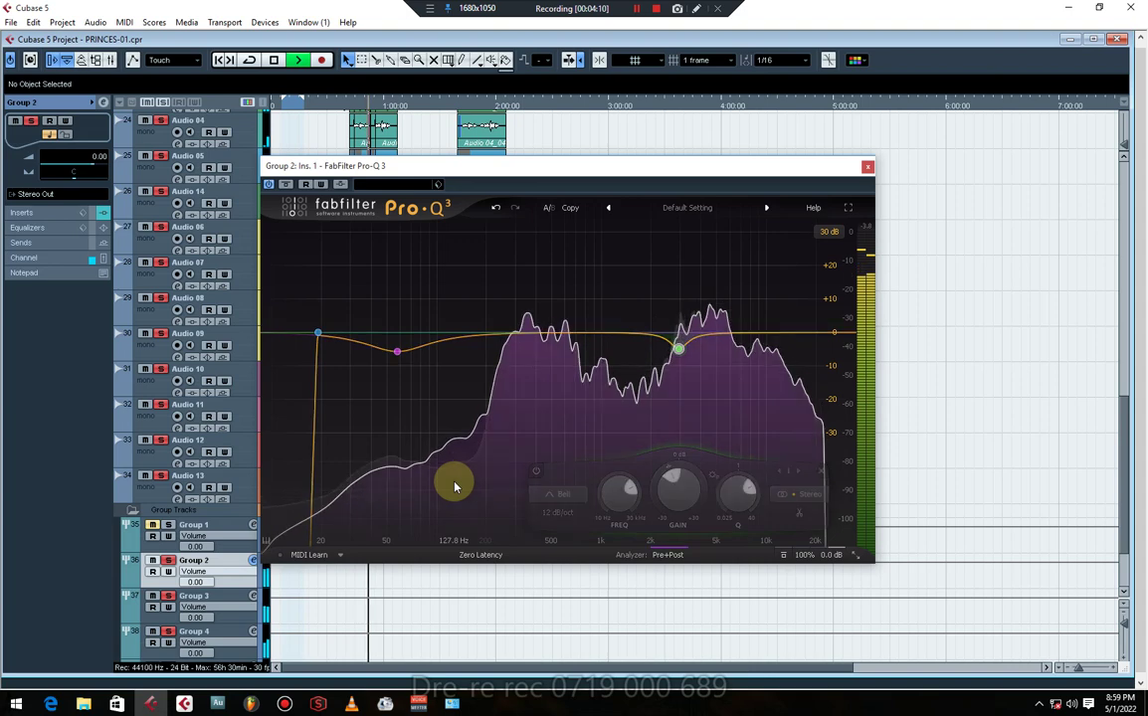
pyautogui.press('space')
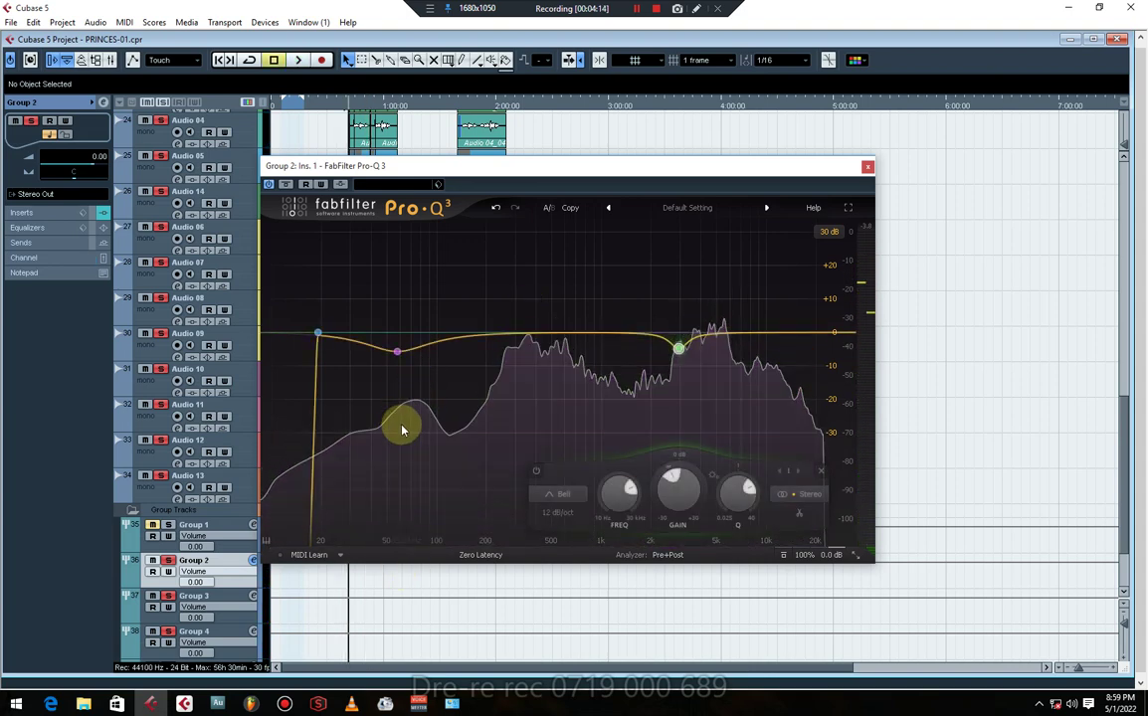
pyautogui.moveTo(397, 353)
pyautogui.doubleClick(386, 375)
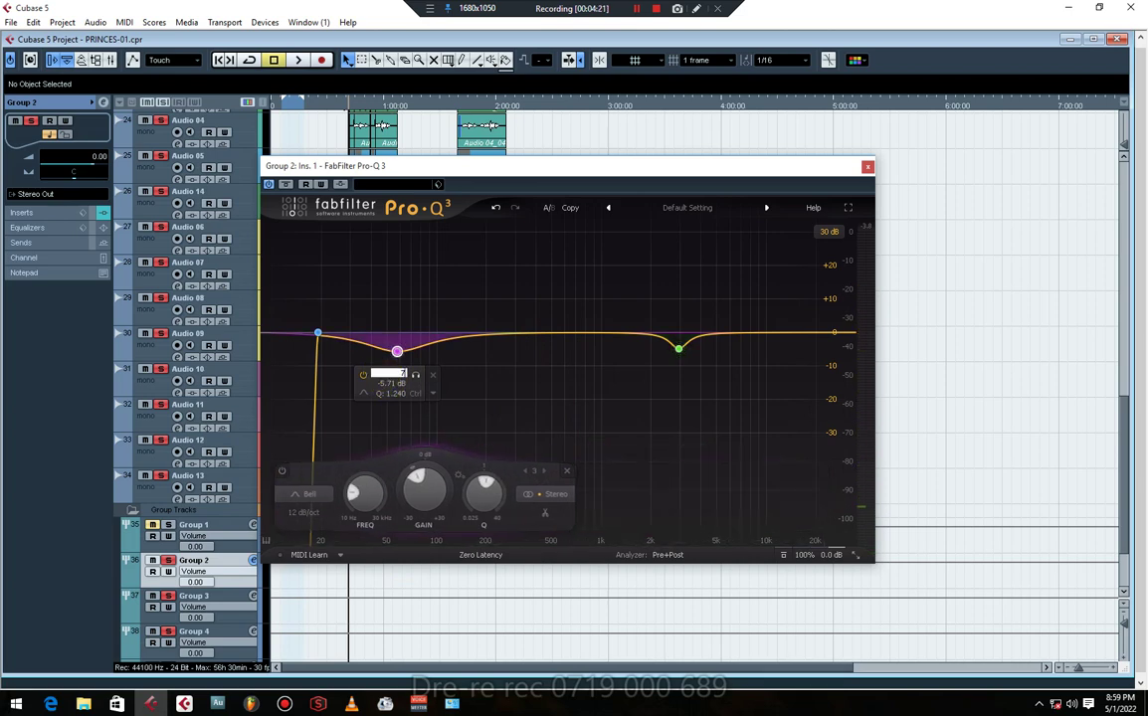
pyautogui.press('Return')
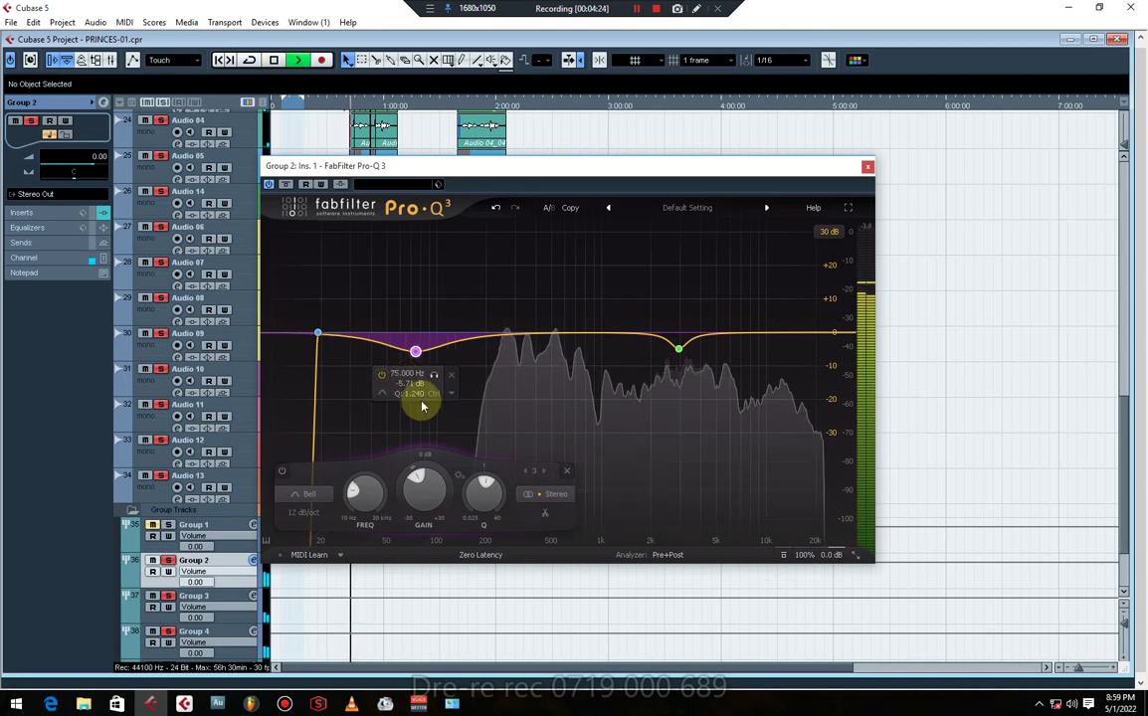
pyautogui.press('space')
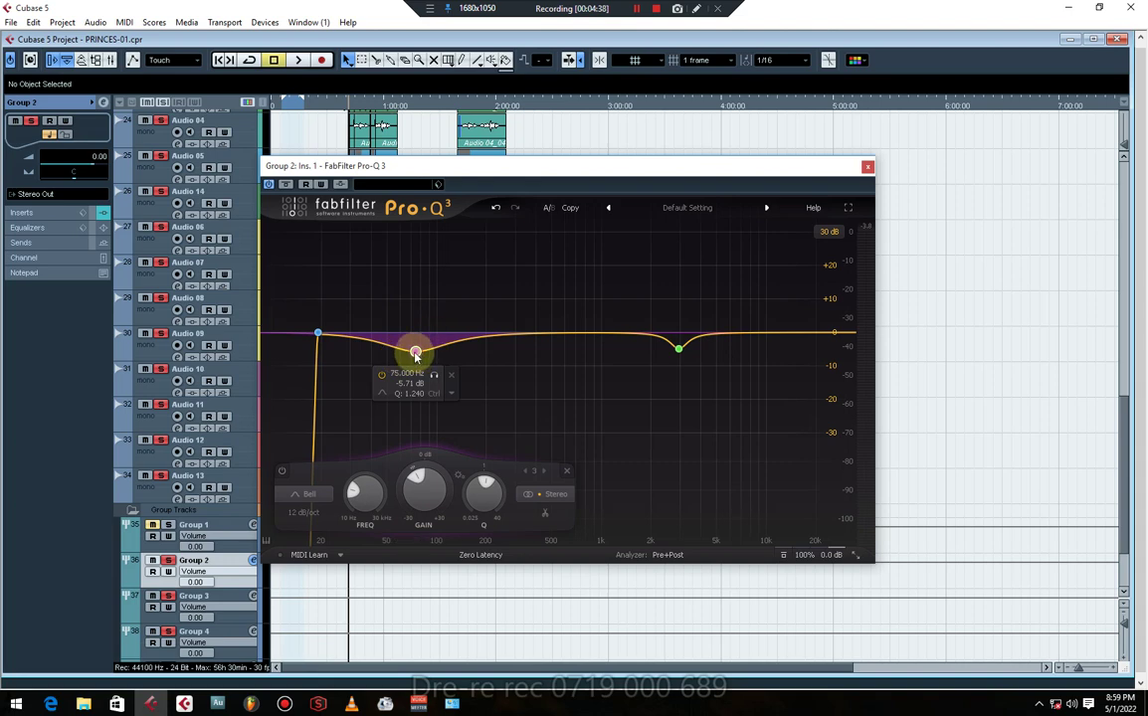
# - Make the 75 Hz bell band dynamic and start playback to audition it
pyautogui.rightClick(415, 353)
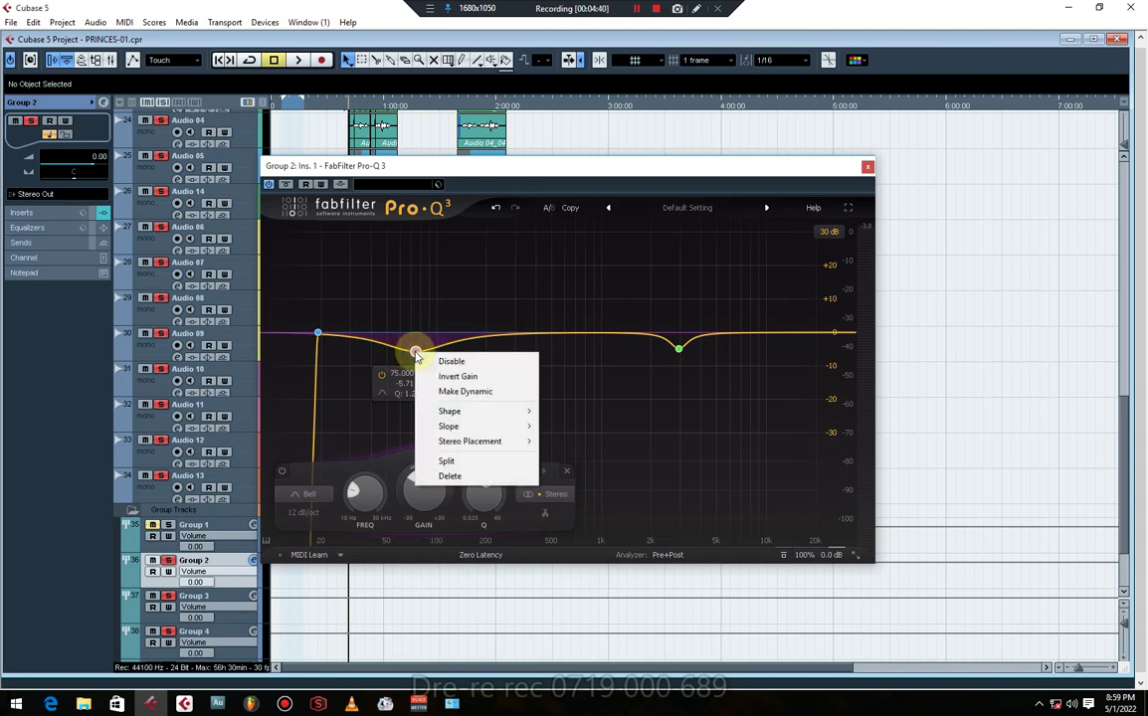
pyautogui.click(474, 393)
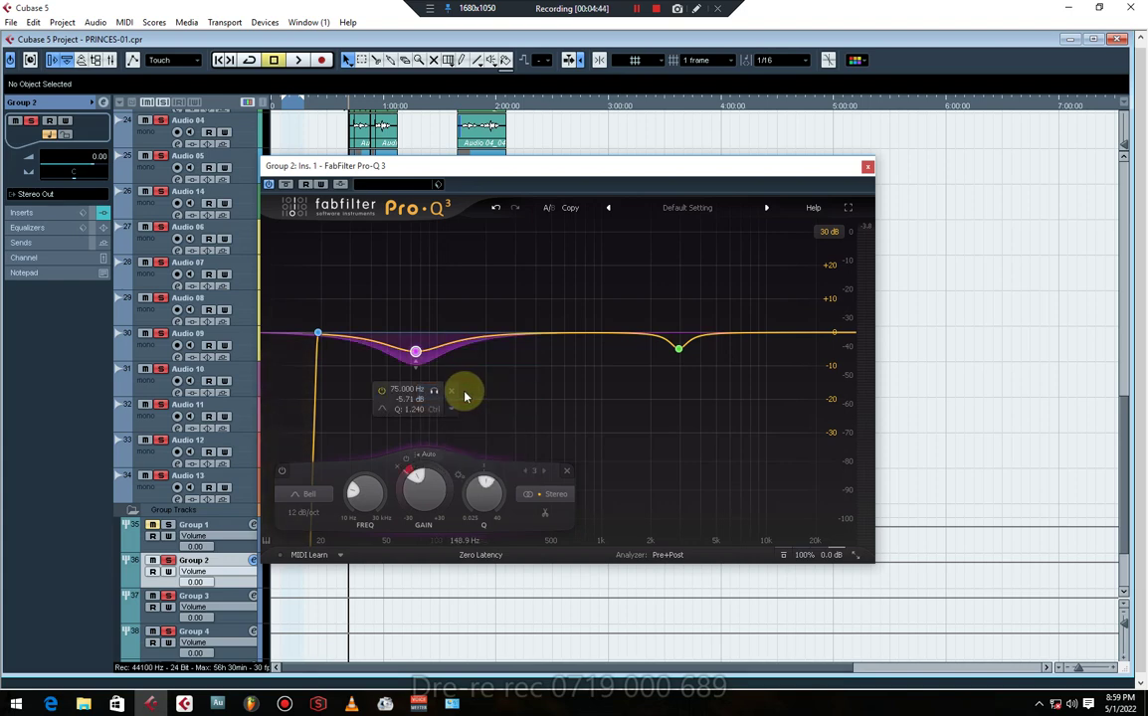
pyautogui.press('space')
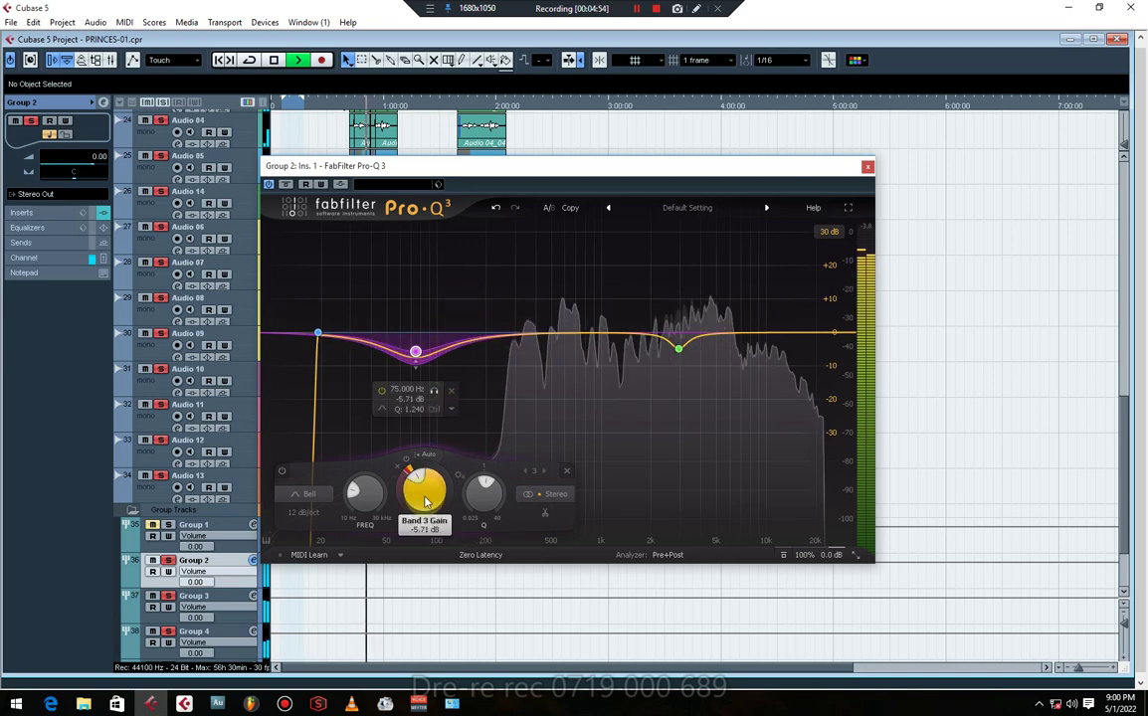
# - Raise the dynamic low bell band's gain to just below 0 dB during playback, and close the Pro-Q 3 window
pyautogui.moveTo(424, 490)
pyautogui.scroll(1, 424, 490)
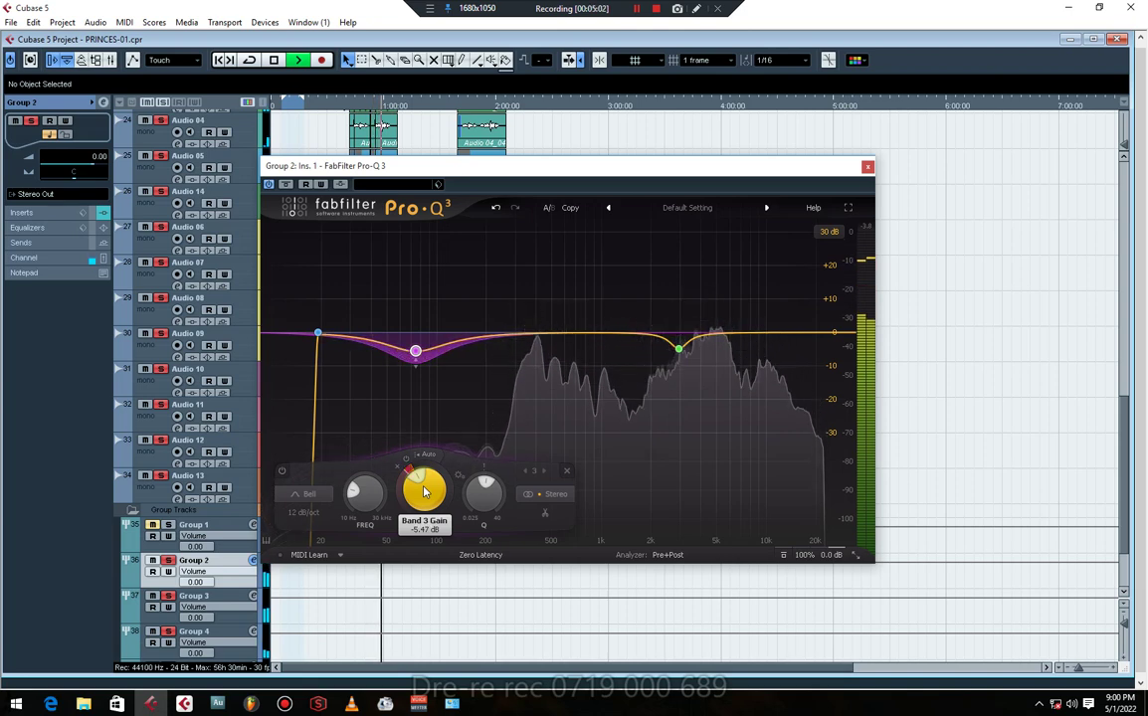
pyautogui.moveTo(416, 354)
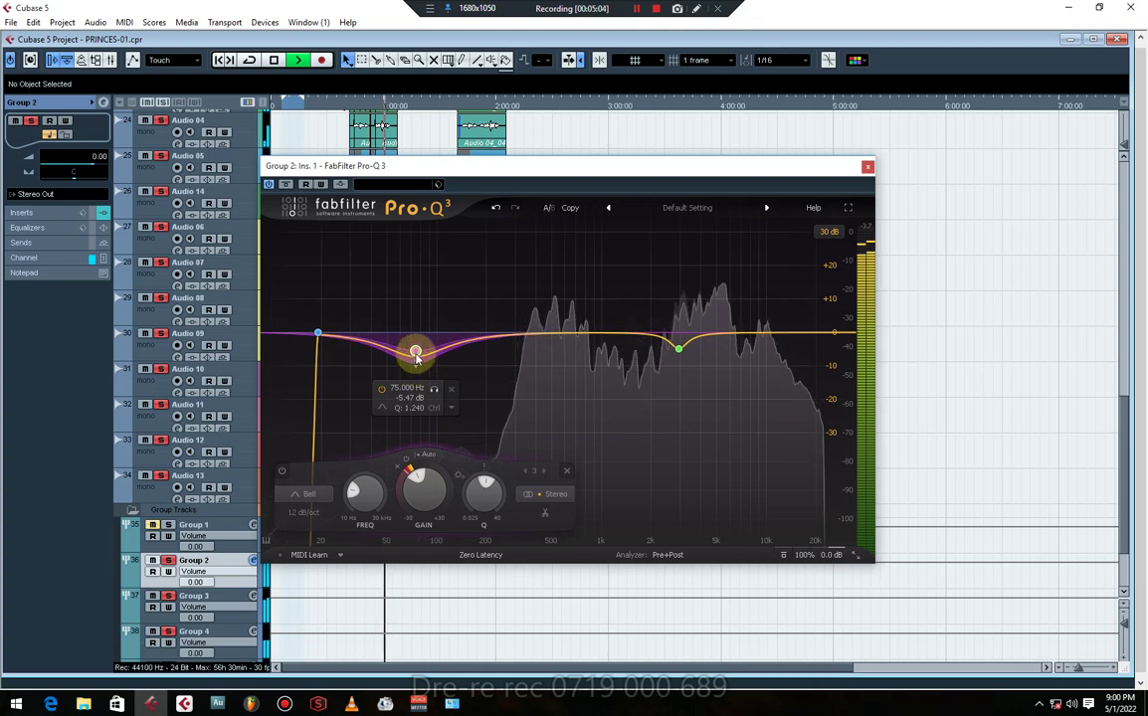
pyautogui.moveTo(416, 354)
pyautogui.mouseDown()
pyautogui.moveTo(415, 338)
pyautogui.moveTo(429, 390)
pyautogui.moveTo(415, 384)
pyautogui.moveTo(415, 351)
pyautogui.moveTo(418, 486)
pyautogui.moveTo(436, 525)
pyautogui.moveTo(492, 390)
pyautogui.moveTo(520, 361)
pyautogui.moveTo(538, 366)
pyautogui.moveTo(568, 487)
pyautogui.moveTo(569, 441)
pyautogui.moveTo(850, 174)
pyautogui.mouseUp()
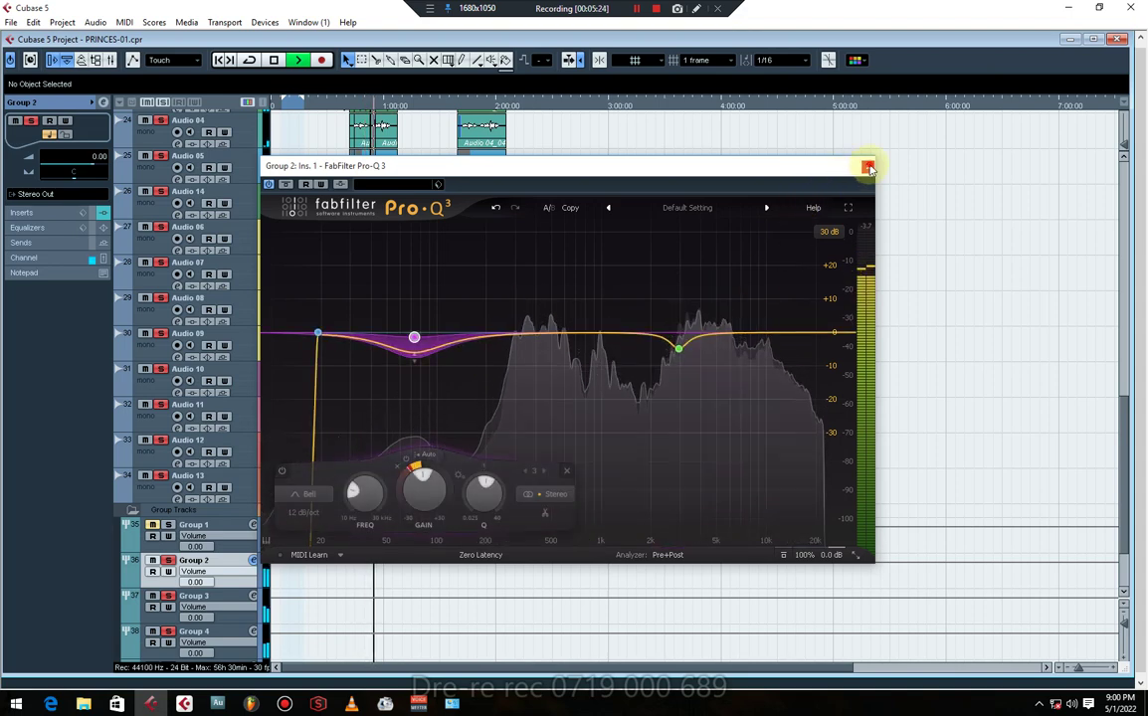
pyautogui.click(868, 168)
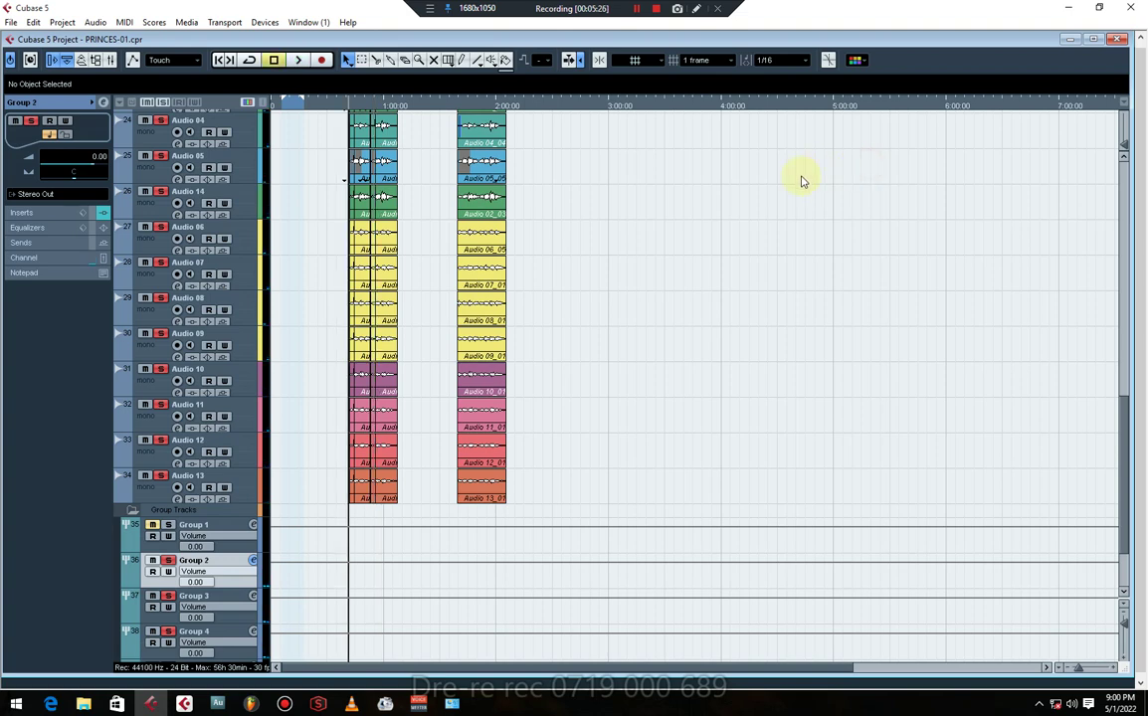